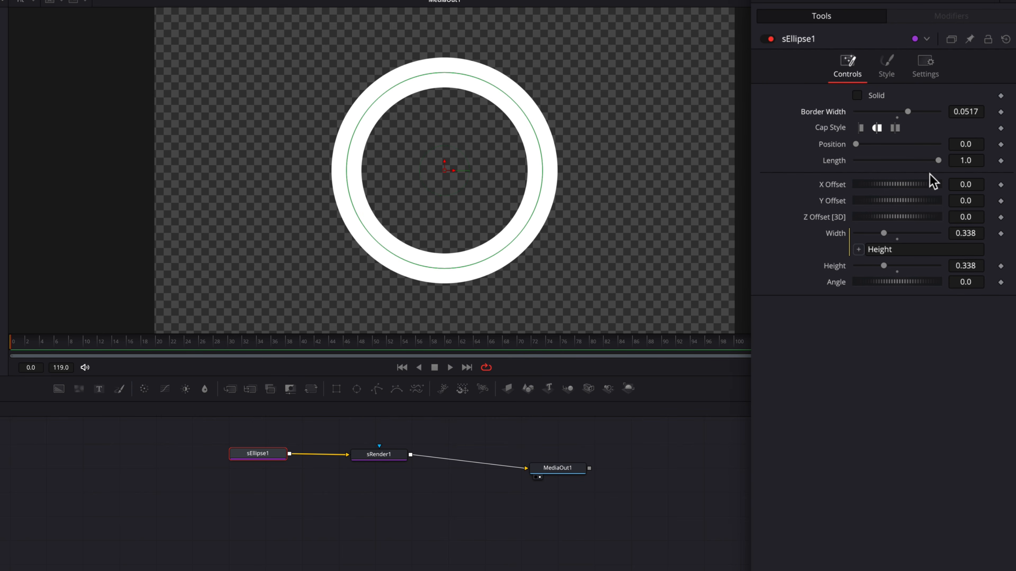
Set the ellipse ring's length to 0.78 and position to 0.25, and give it flat end caps.
drag(939, 160, 925, 179)
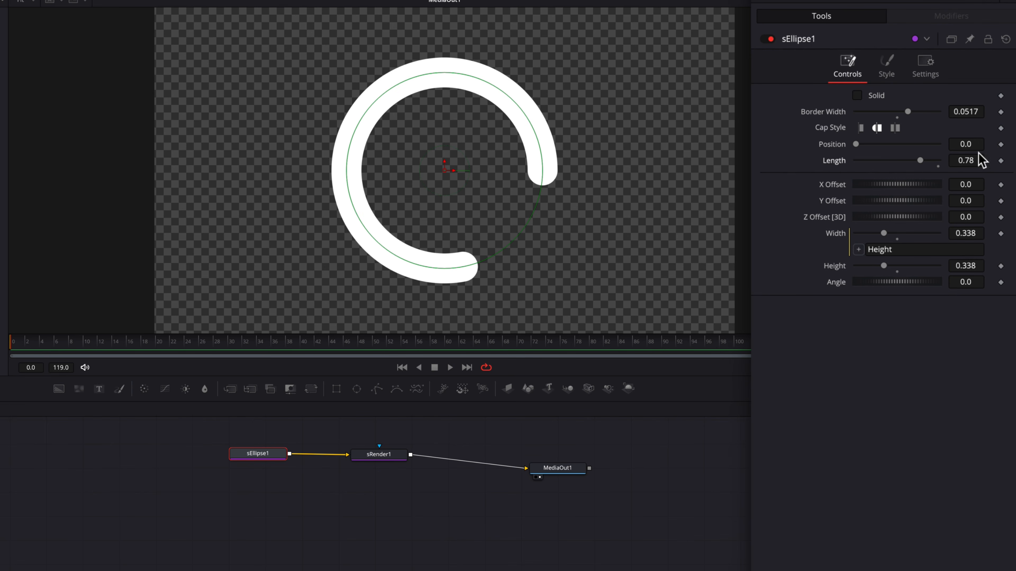
click(980, 144)
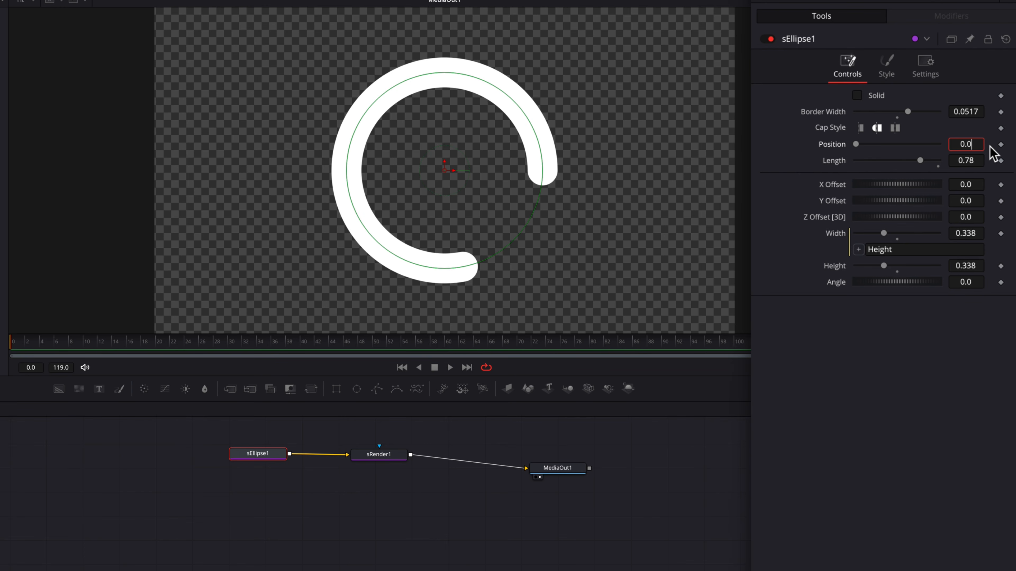
text(25)
key(Tab)
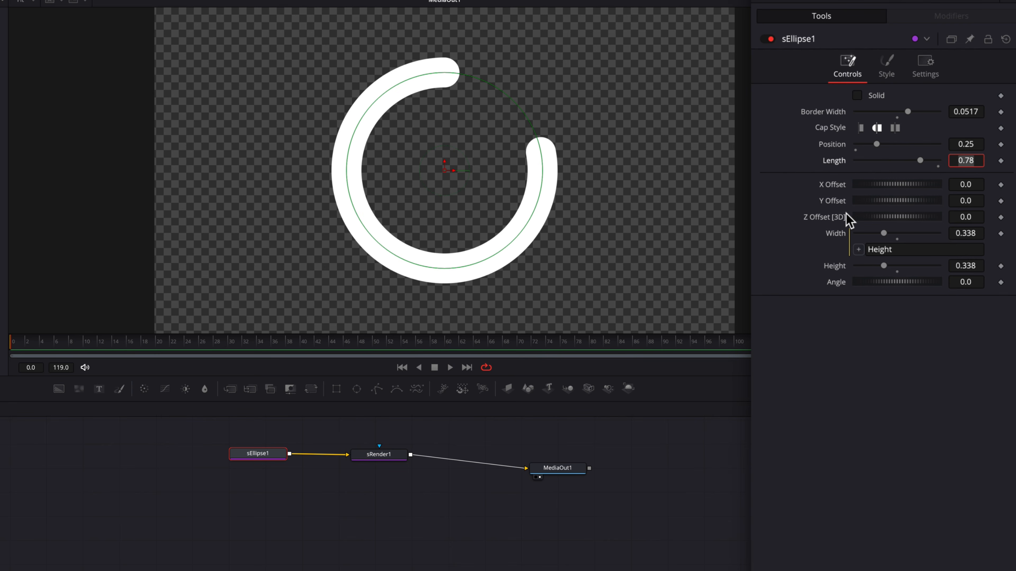
click(861, 127)
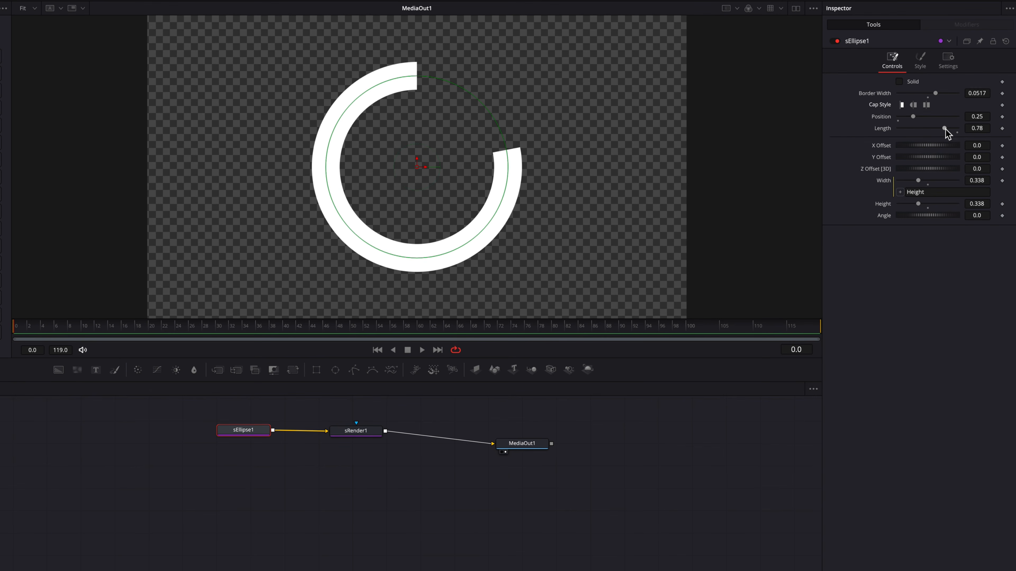
Keyframe the ellipse's length from 0.0 at frame 0 to 1.0 at frame 30.
drag(945, 128, 897, 129)
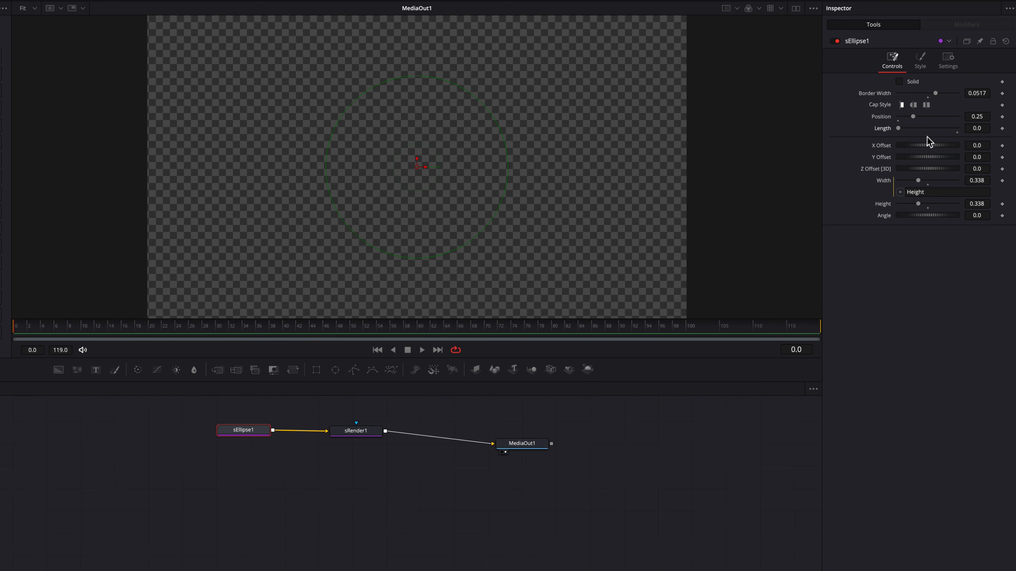
click(1002, 129)
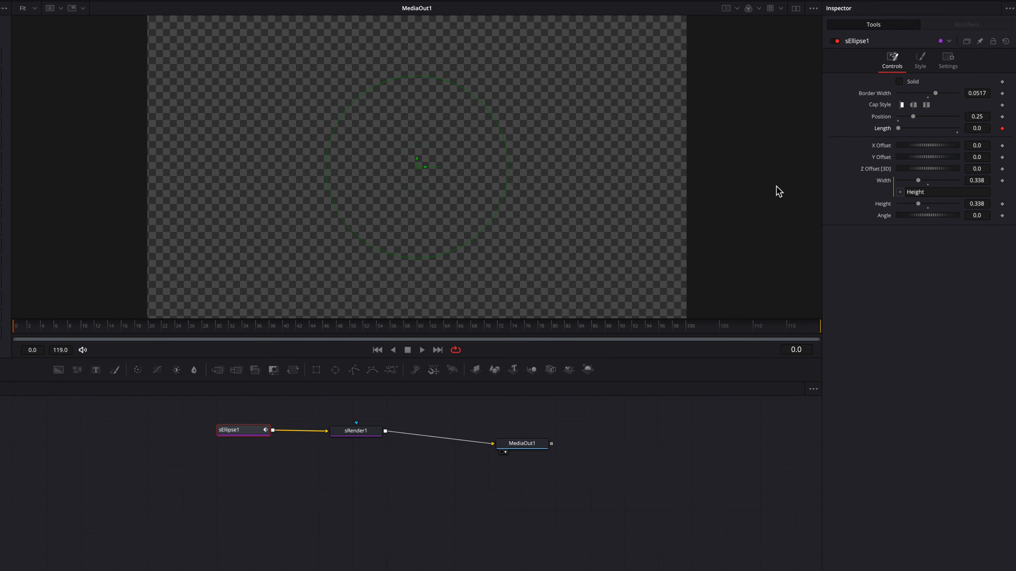
click(217, 330)
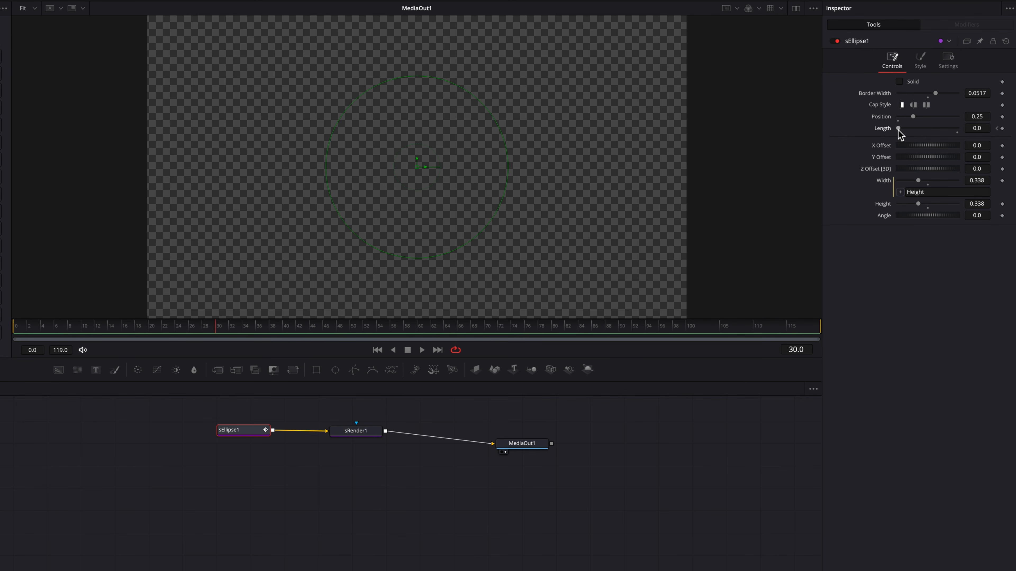
drag(899, 130, 959, 131)
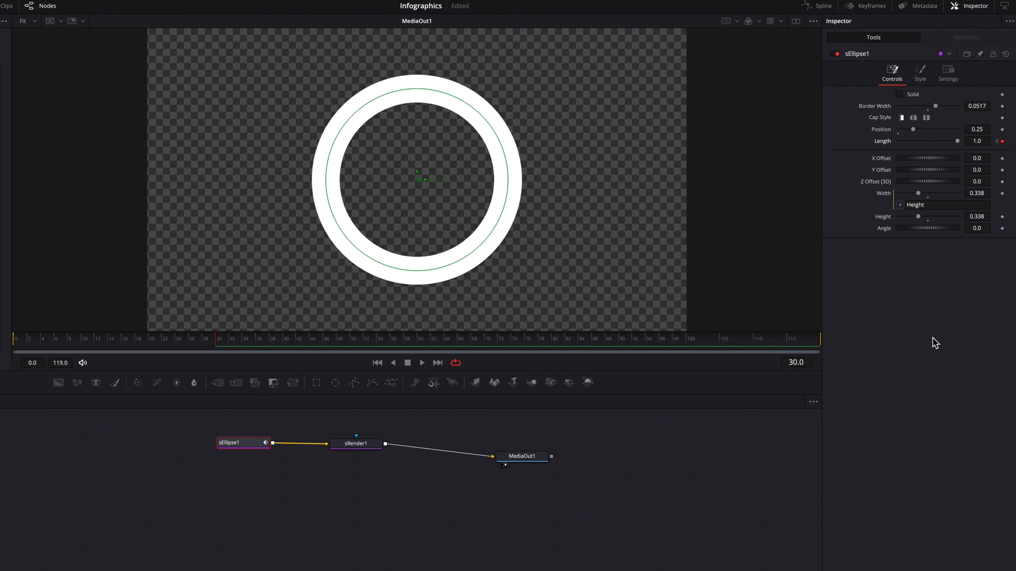
Show the ellipse's Length curve in the spline editor, fit it to view and flatten its keyframes.
click(826, 7)
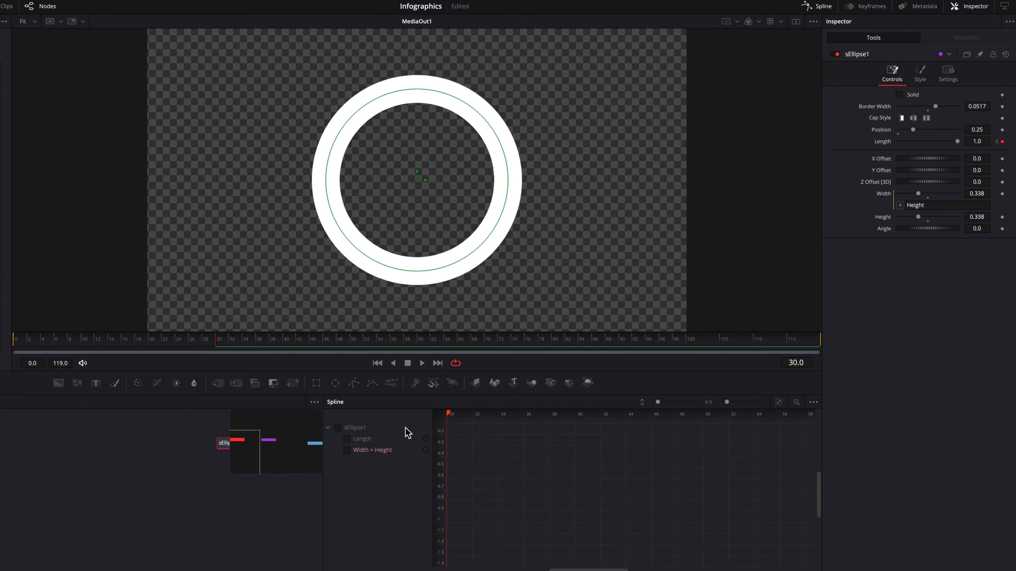
click(347, 439)
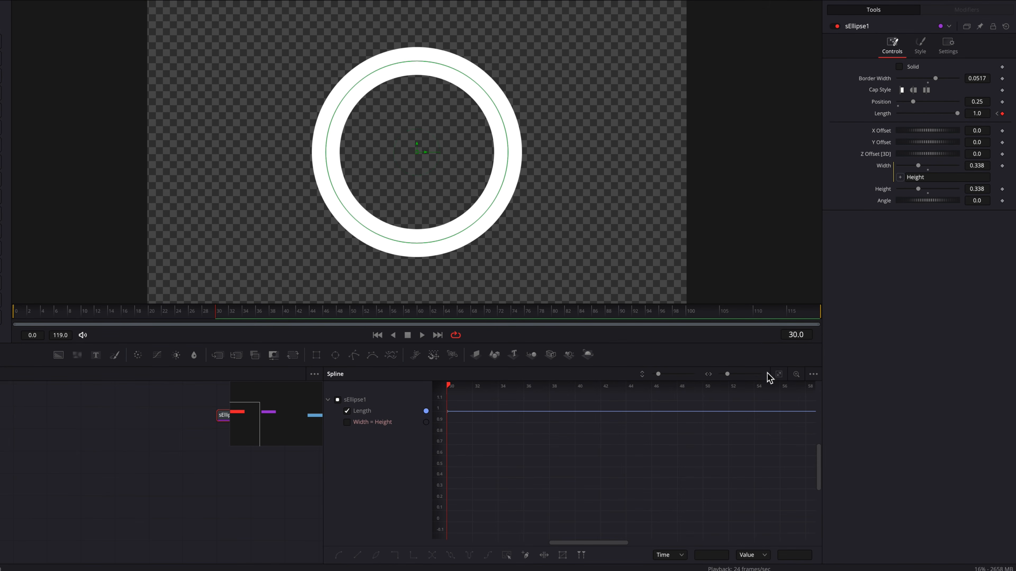
click(779, 376)
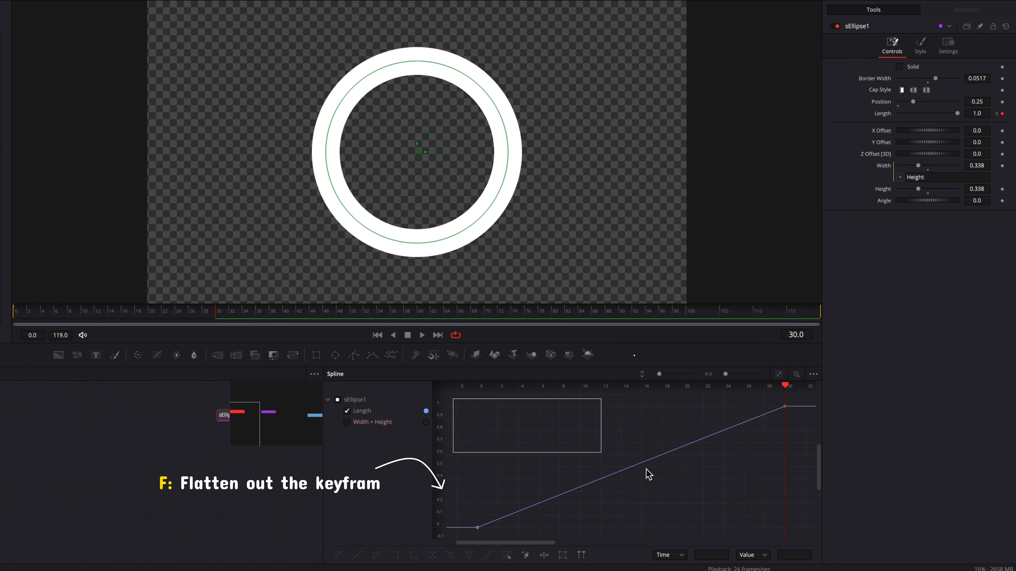
key(f)
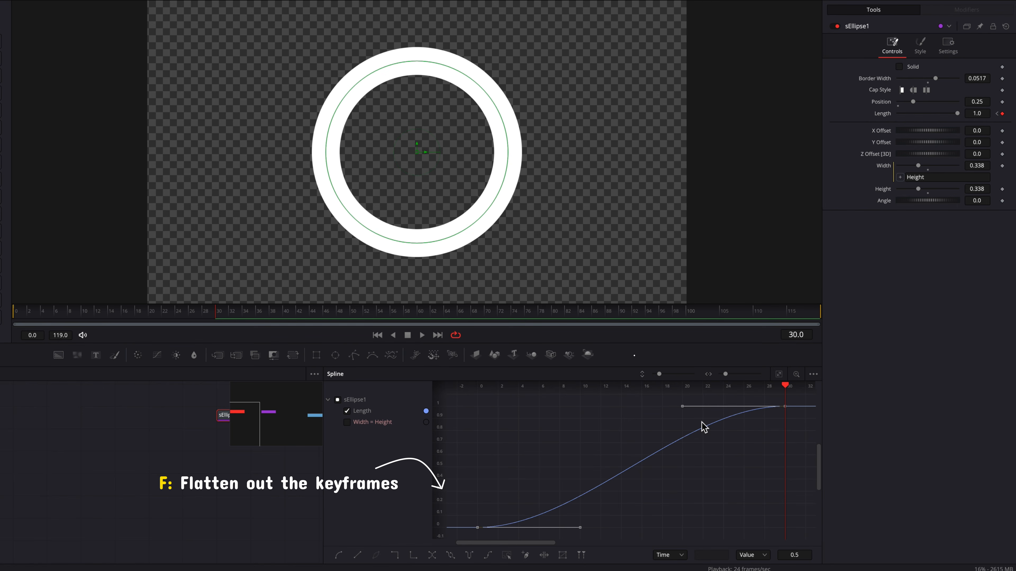
Display the Length curve's easing values and set ease in to about 92.4 and ease out to about 35.0.
key(ctrl+t)
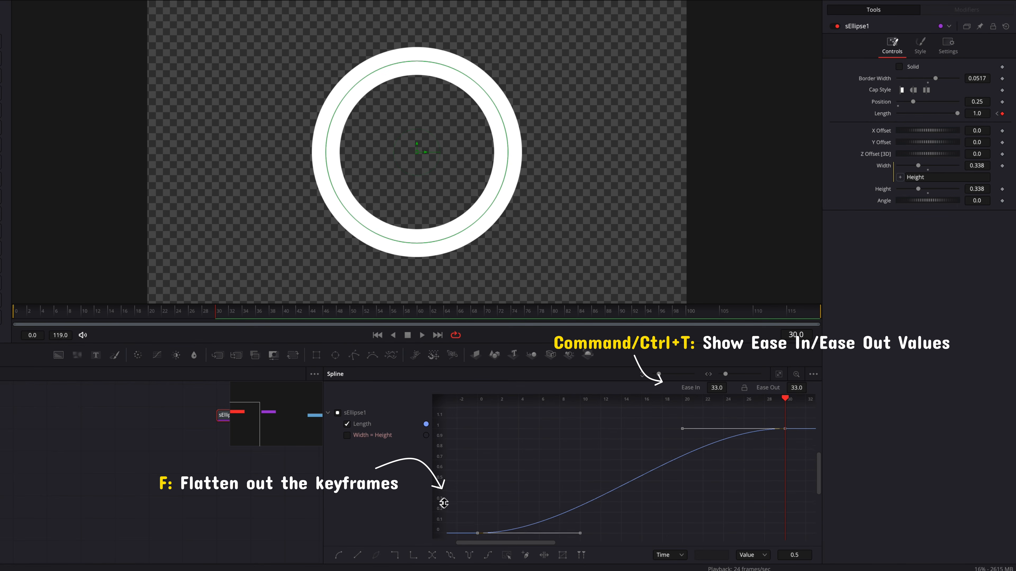
drag(713, 493, 713, 489)
drag(716, 388, 727, 389)
drag(800, 388, 802, 388)
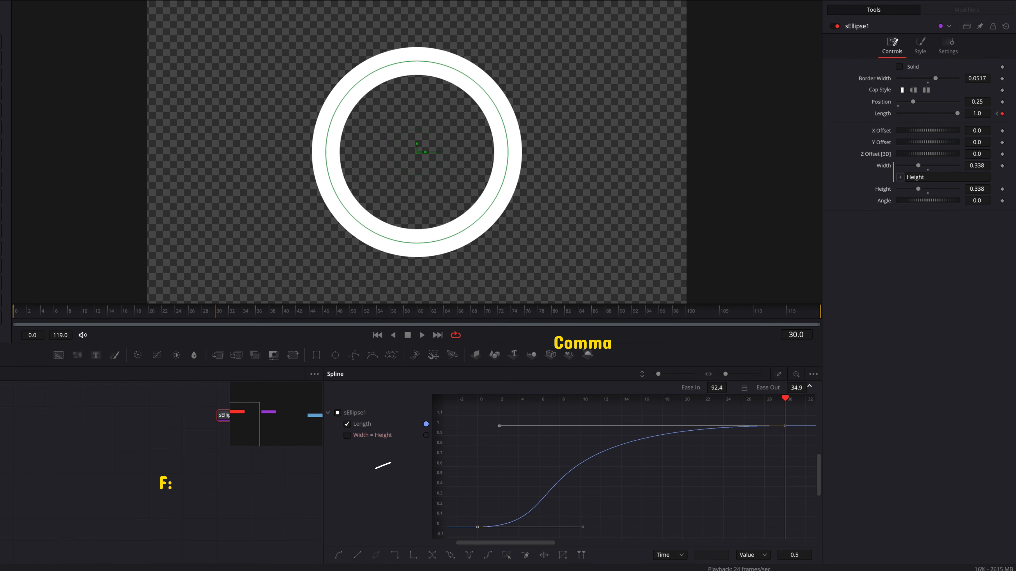
Play the animation from the first frame to check the eased ring reveal.
drag(154, 318, 1, 319)
key(space)
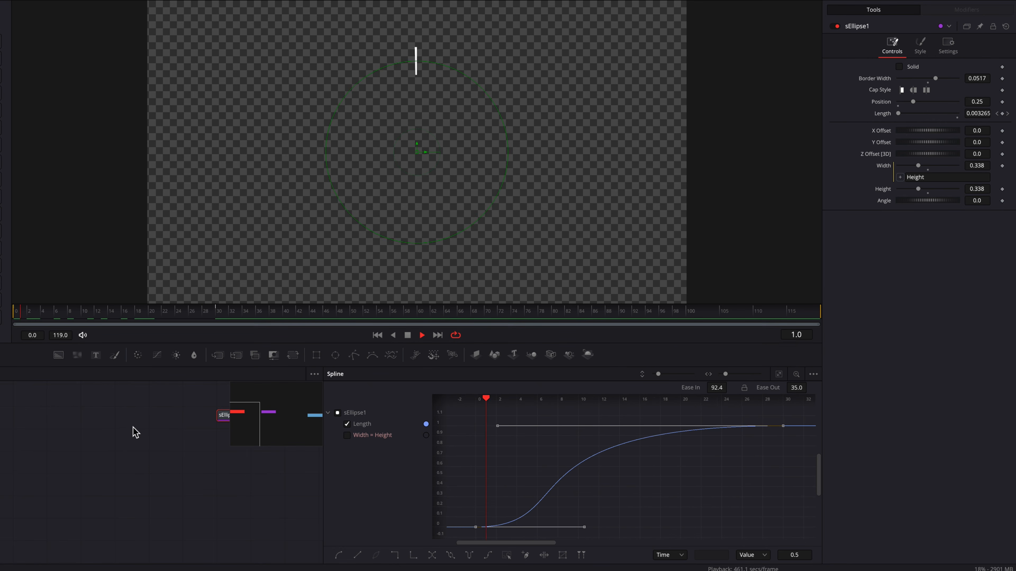
key(space)
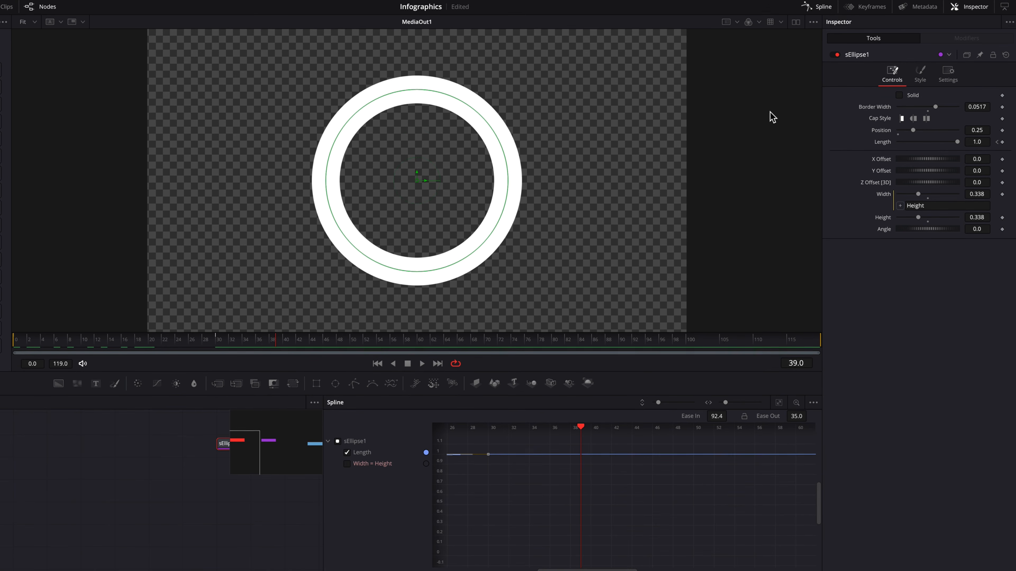
Close the spline editor and colour the ellipse ring purple with hue 0.784 and full saturation.
click(827, 11)
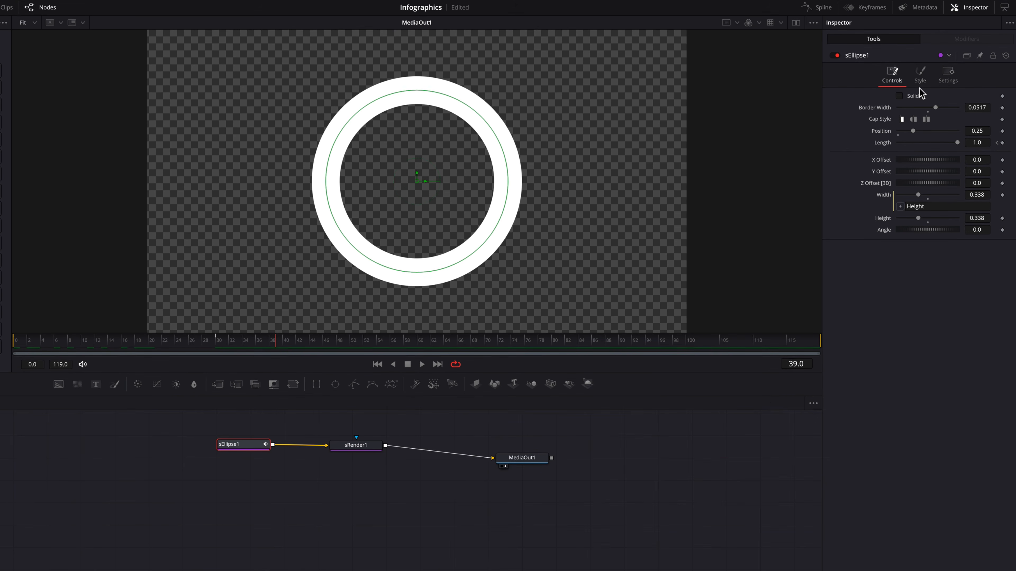
click(920, 64)
click(899, 80)
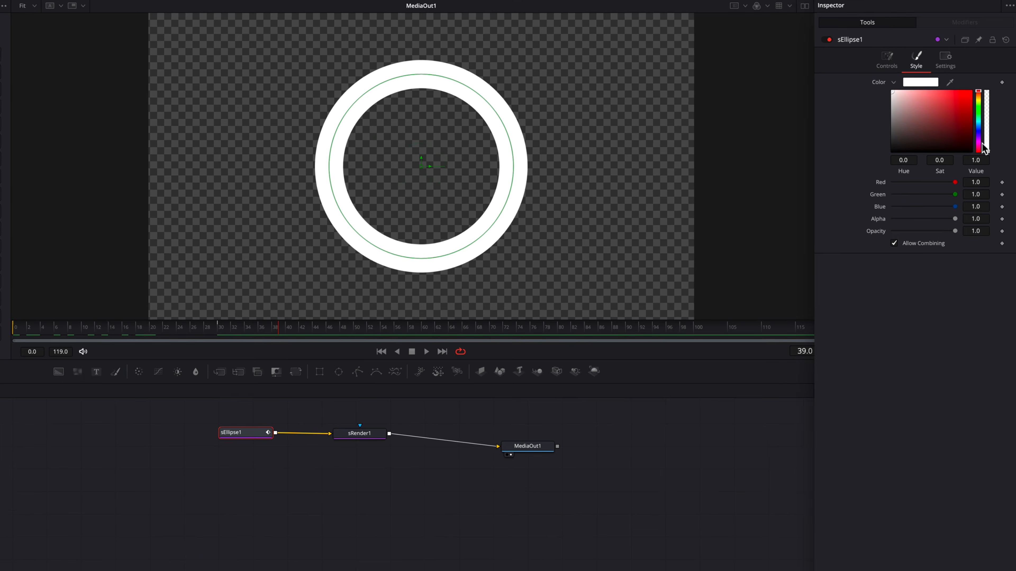
click(979, 134)
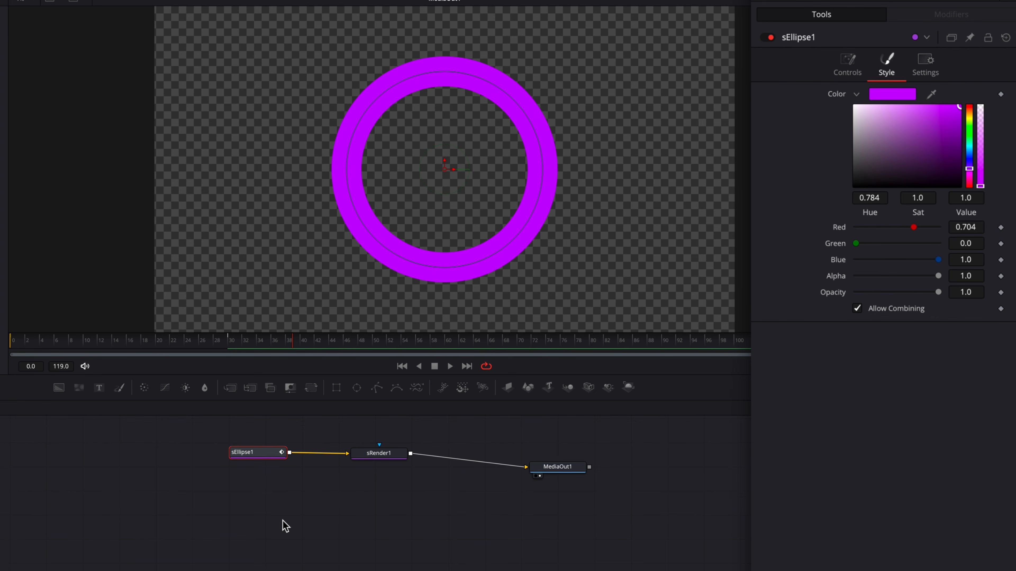
Duplicate the purple ellipse node and recolour the copy yellow-orange with hue 0.128.
key(ctrl+c)
key(ctrl+v)
click(273, 481)
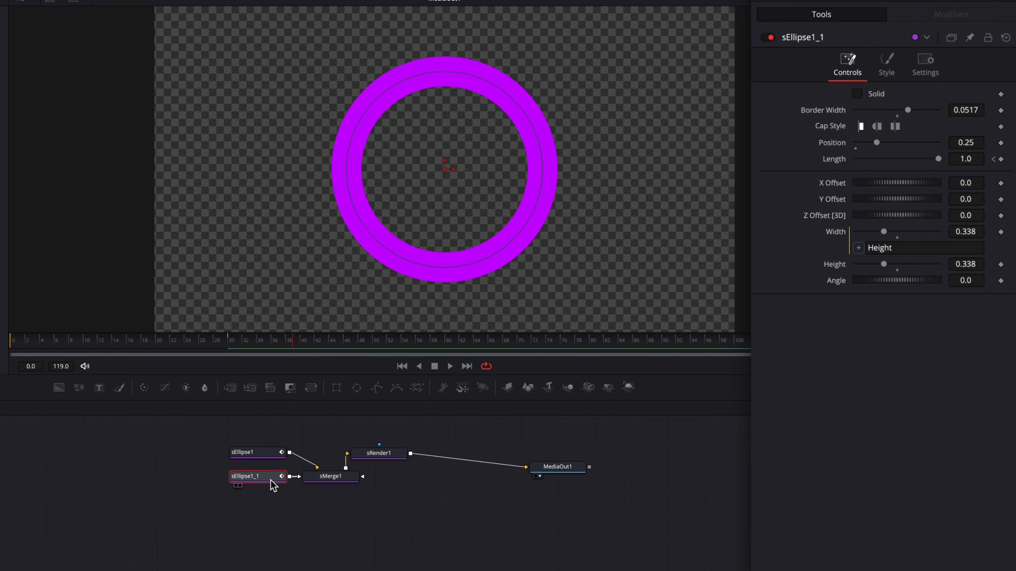
click(886, 66)
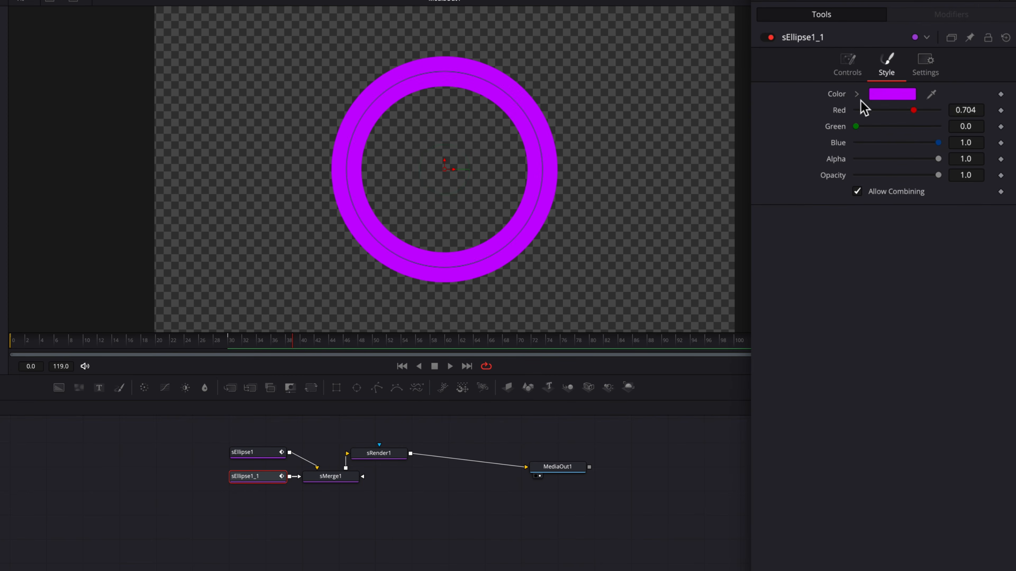
click(858, 95)
drag(971, 119, 970, 117)
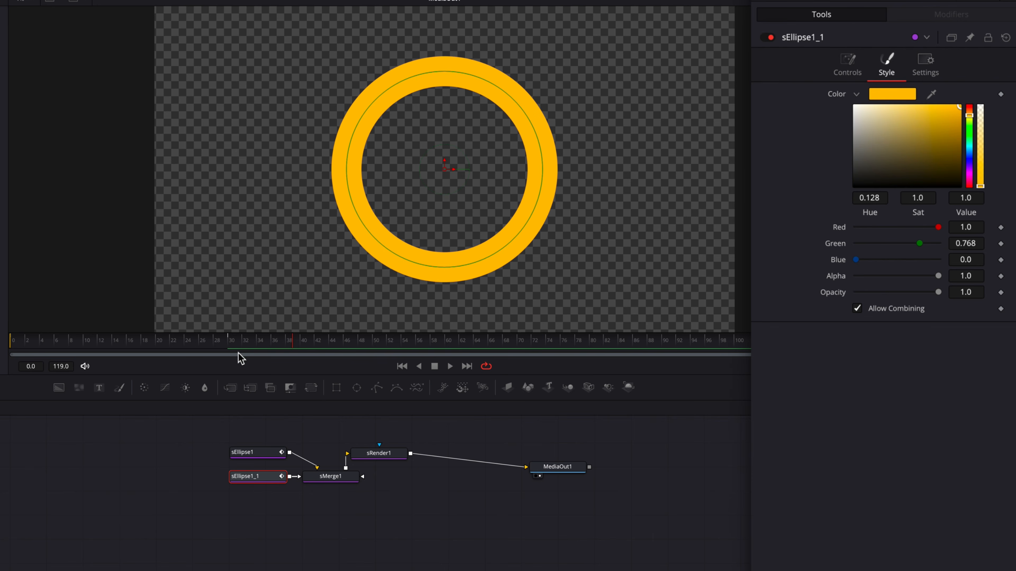
Set the yellow ellipse's length keyframe at frame 30 to 0.554.
click(228, 345)
click(856, 70)
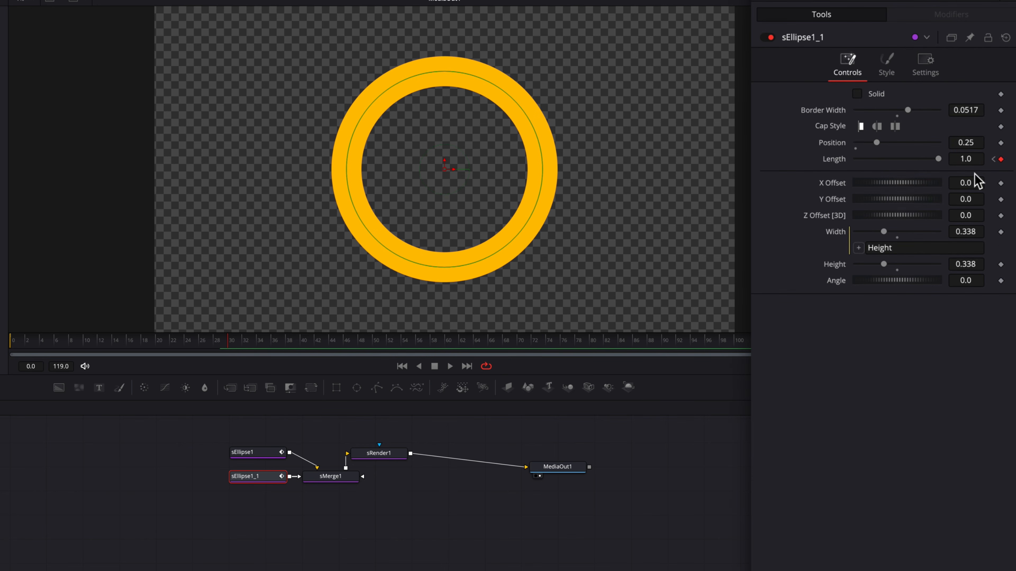
drag(974, 159, 909, 159)
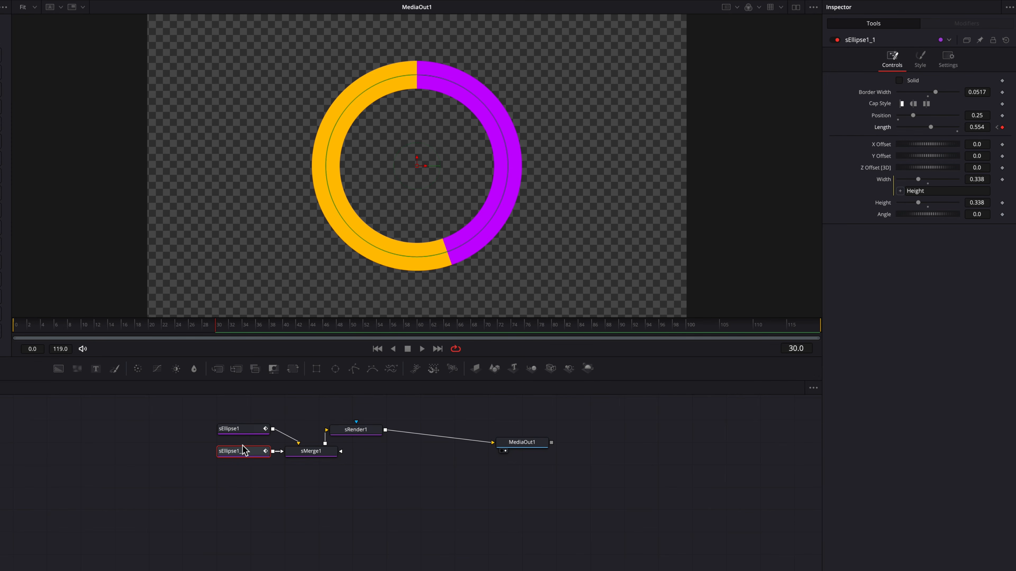
Duplicate the yellow ellipse node and move the first sMerge node aside to tidy the node layout.
key(ctrl+c)
key(ctrl+v)
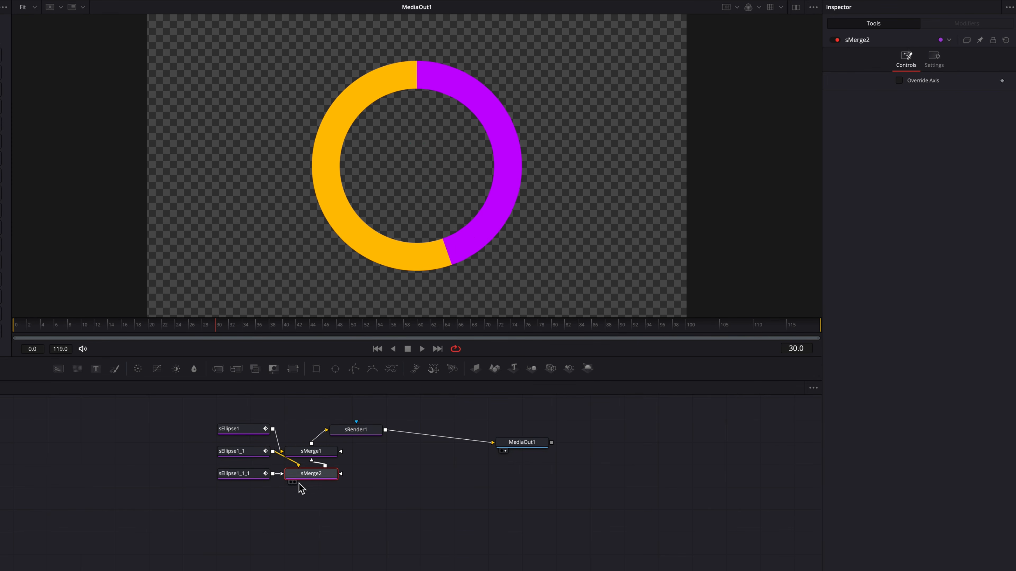
drag(325, 455, 346, 453)
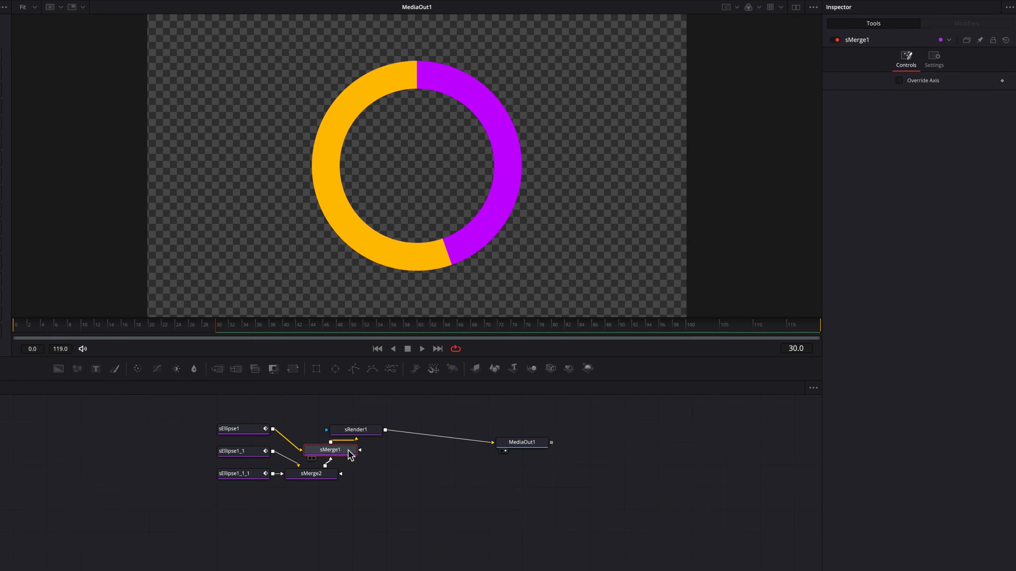
Recolour the newest ellipse copy blue with hue 0.576 and set its length at frame 30 to 0.228.
click(248, 478)
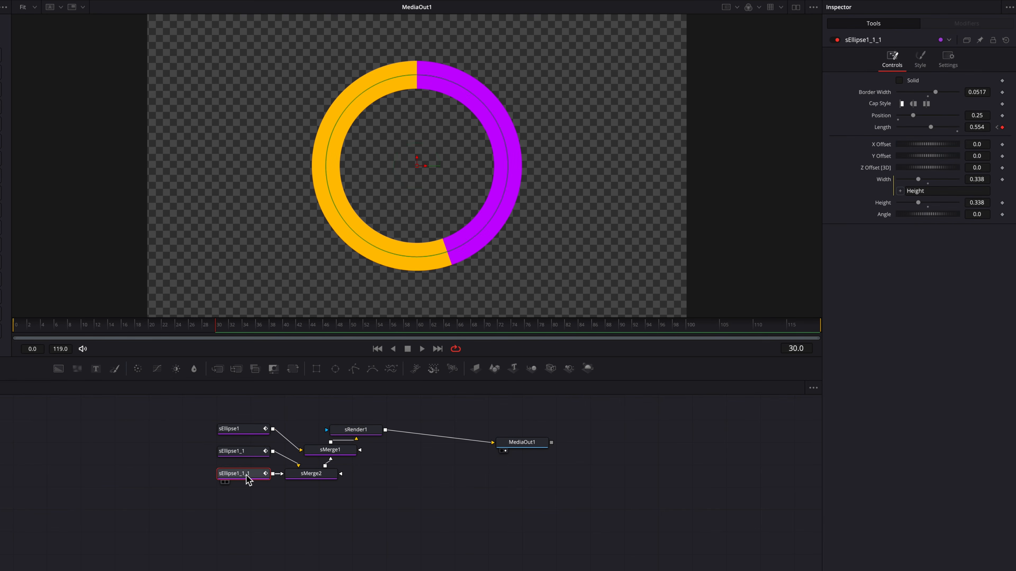
click(921, 61)
click(899, 81)
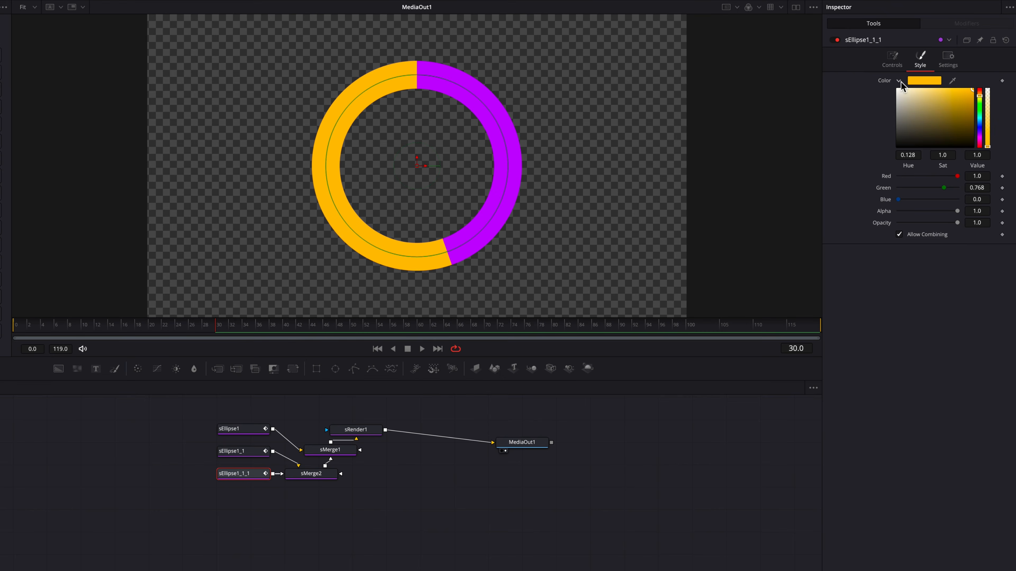
click(979, 122)
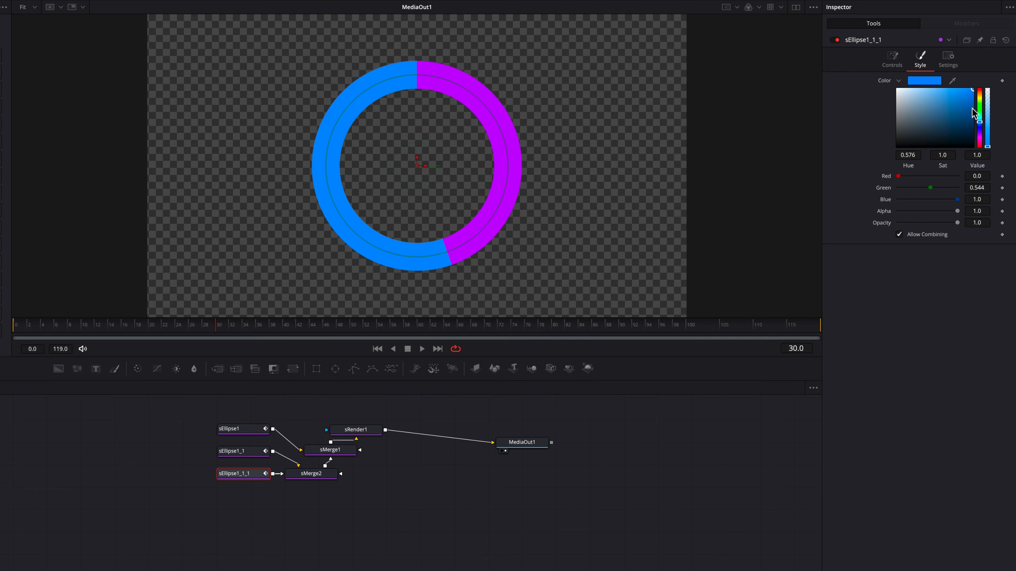
click(891, 64)
drag(983, 125, 943, 126)
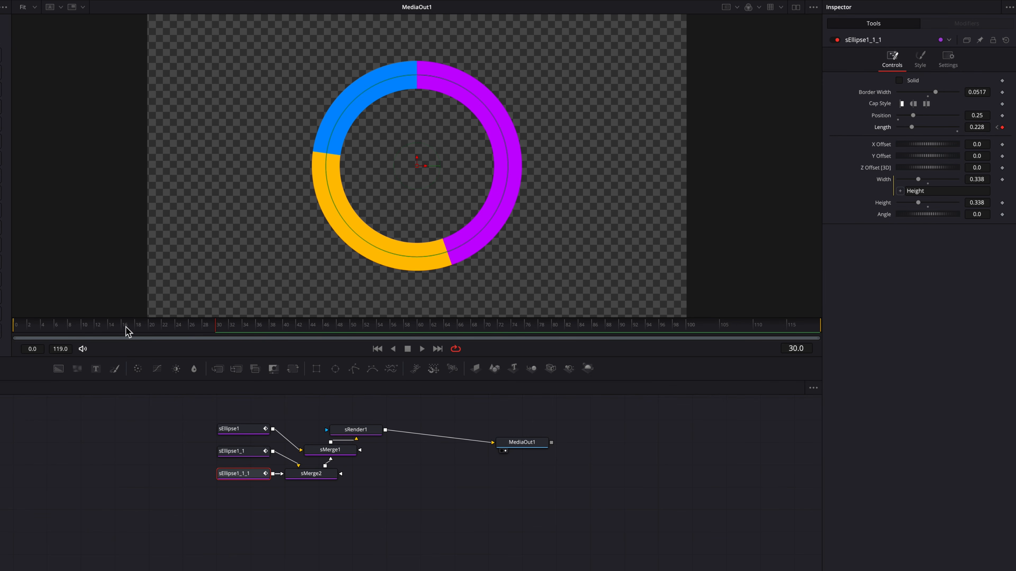
Play and scrub the three-colour ring animation to review how the segments grow.
key(space)
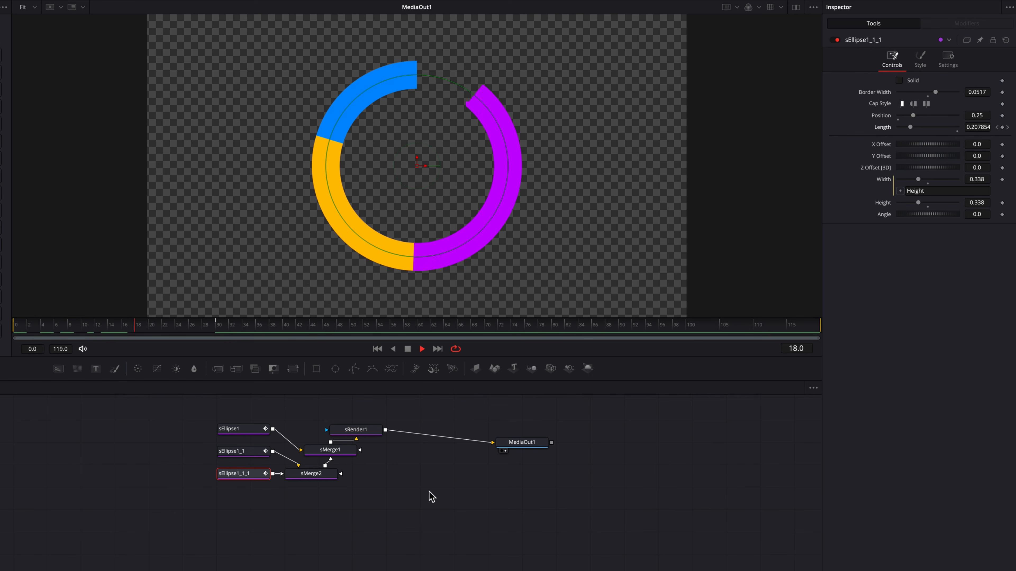
key(space)
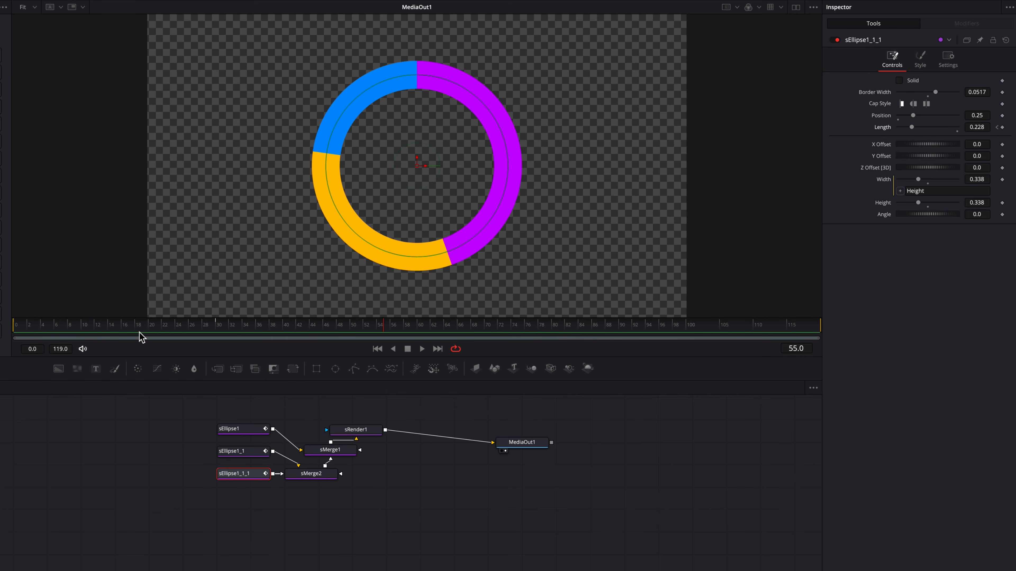
drag(140, 327, 16, 325)
key(space)
drag(205, 331, 68, 332)
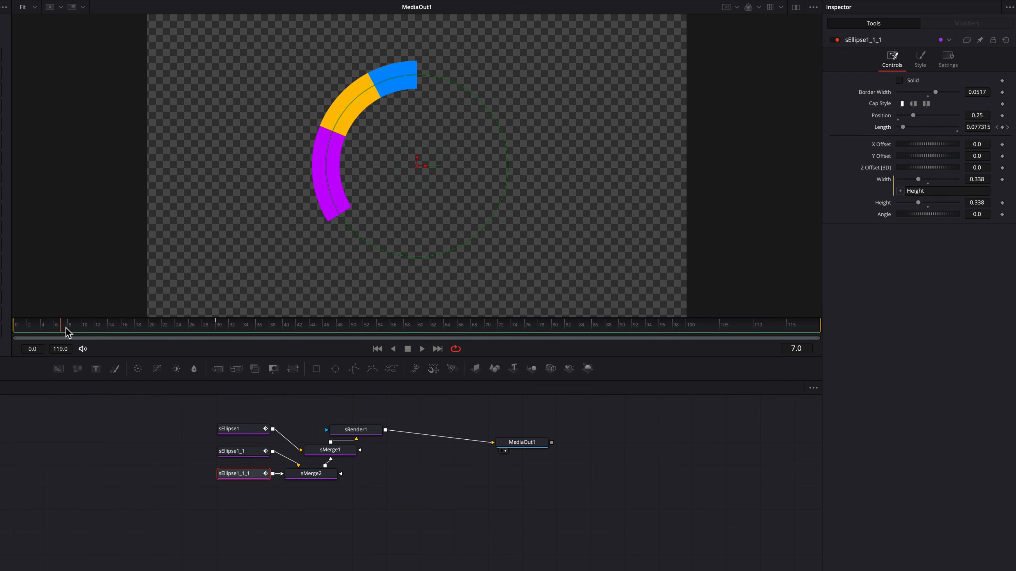
Add a Transform node between sRender1 and MediaOut1.
click(371, 432)
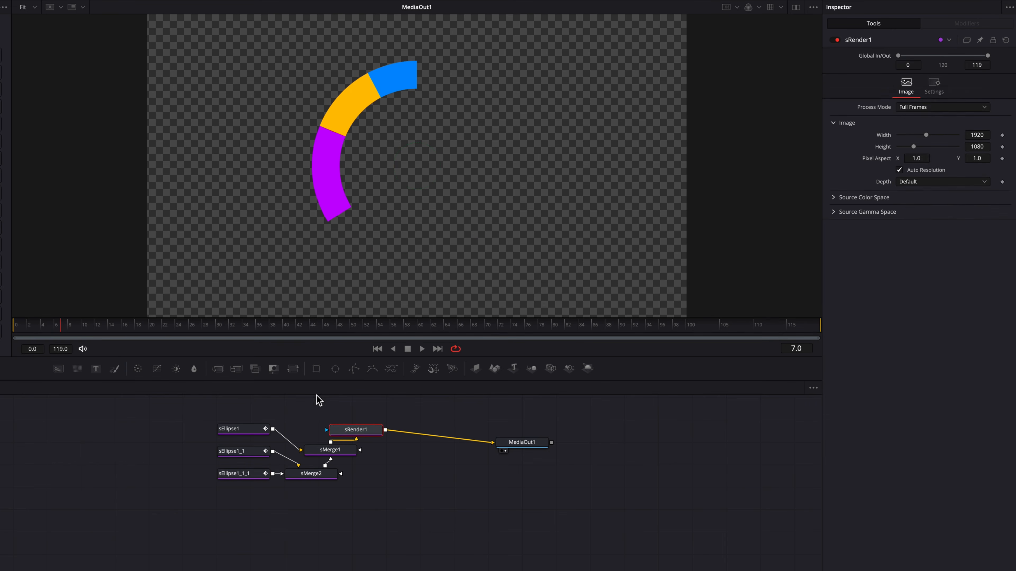
click(292, 370)
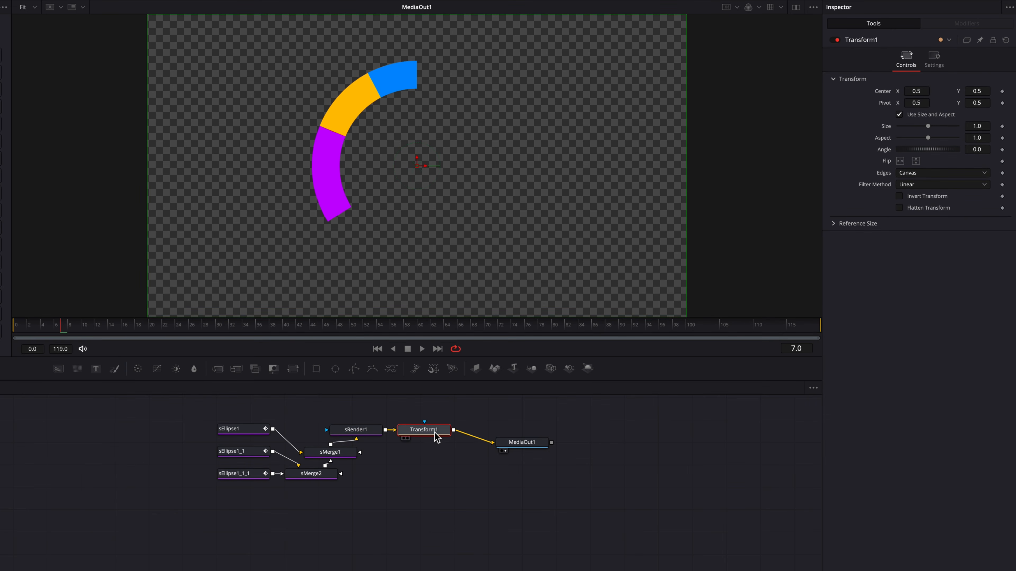
Flip the ring horizontally in Transform1 and play the animation from the start.
click(900, 161)
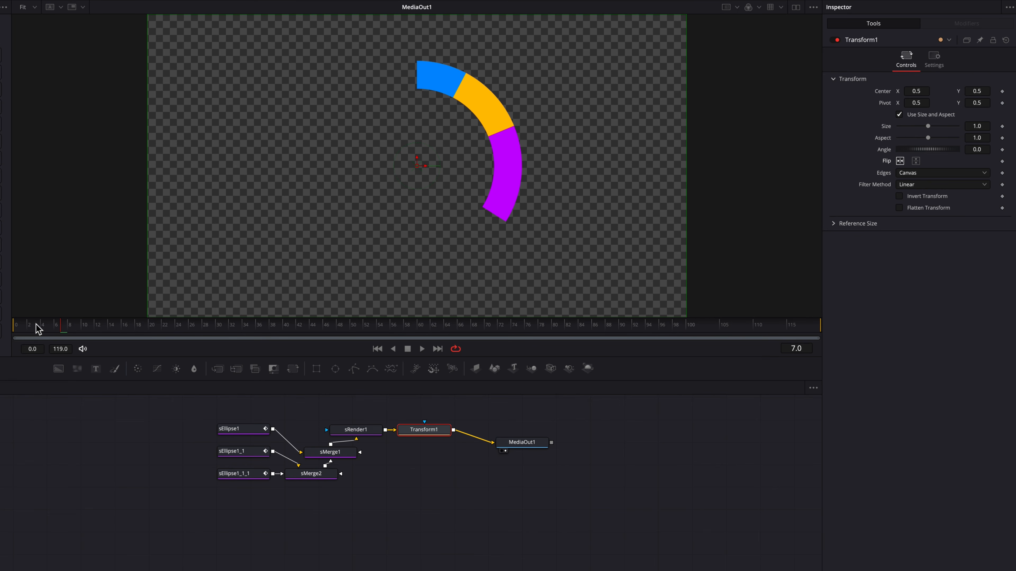
drag(38, 329, 5, 329)
key(space)
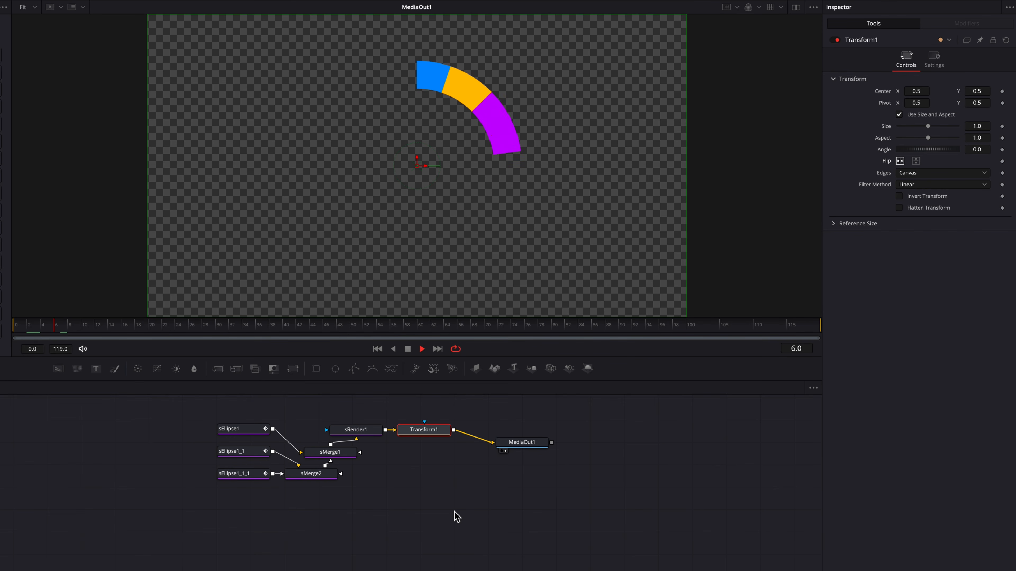
click(28, 328)
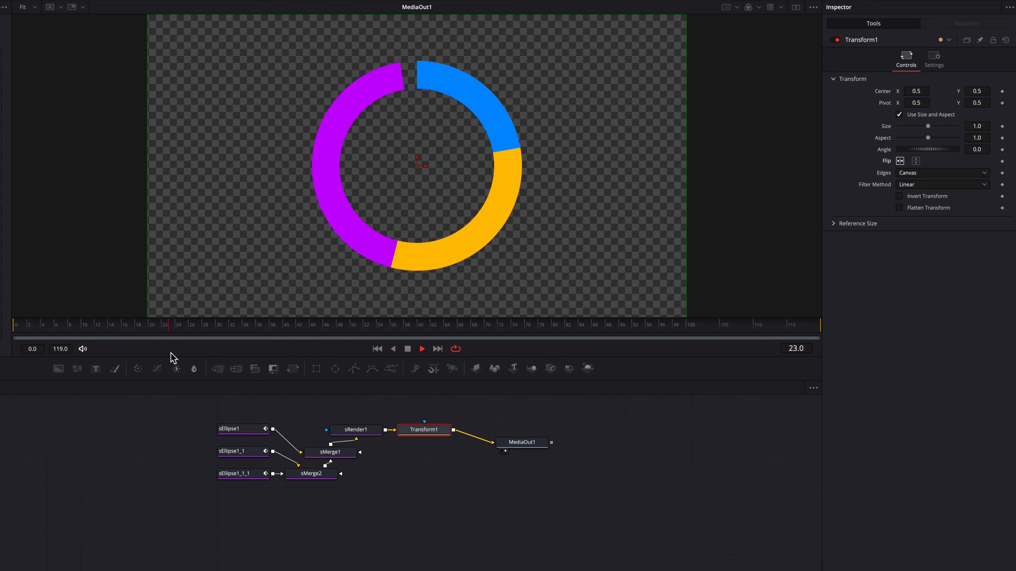
key(space)
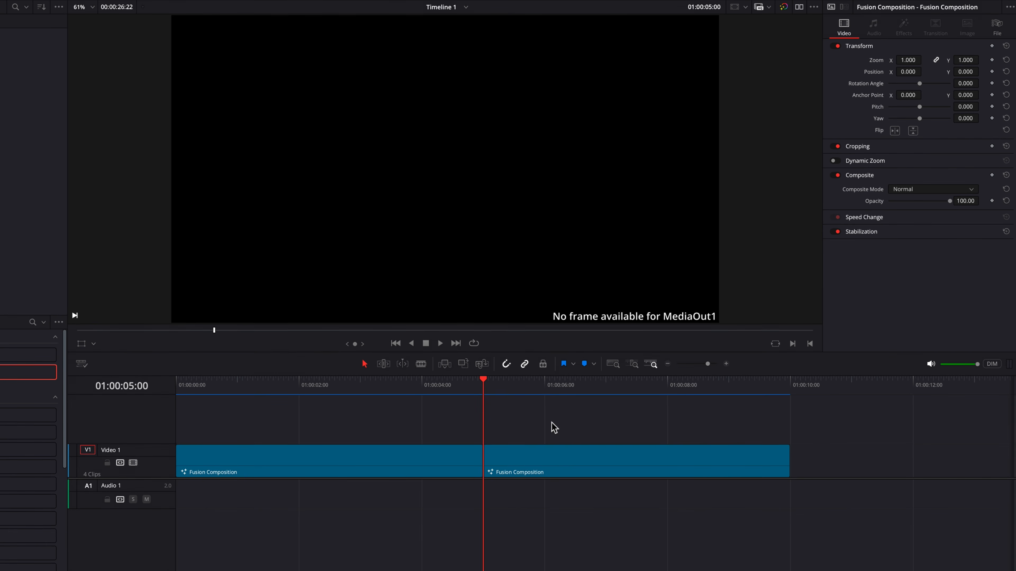
In the second Fusion composition, feed MediaOut1 from a MultiMerge node that takes a Background masked by a Polygon.
click(555, 463)
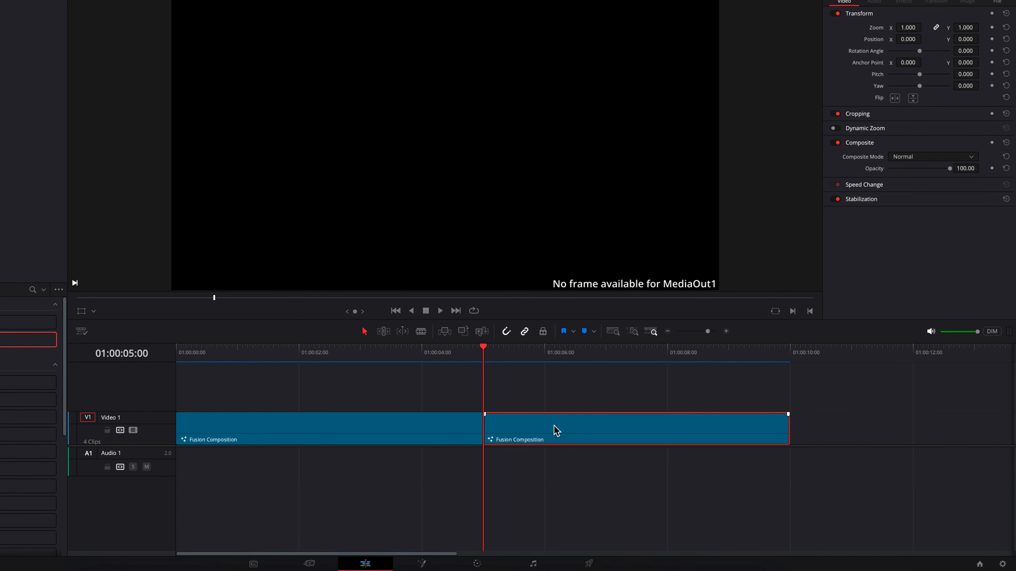
click(435, 555)
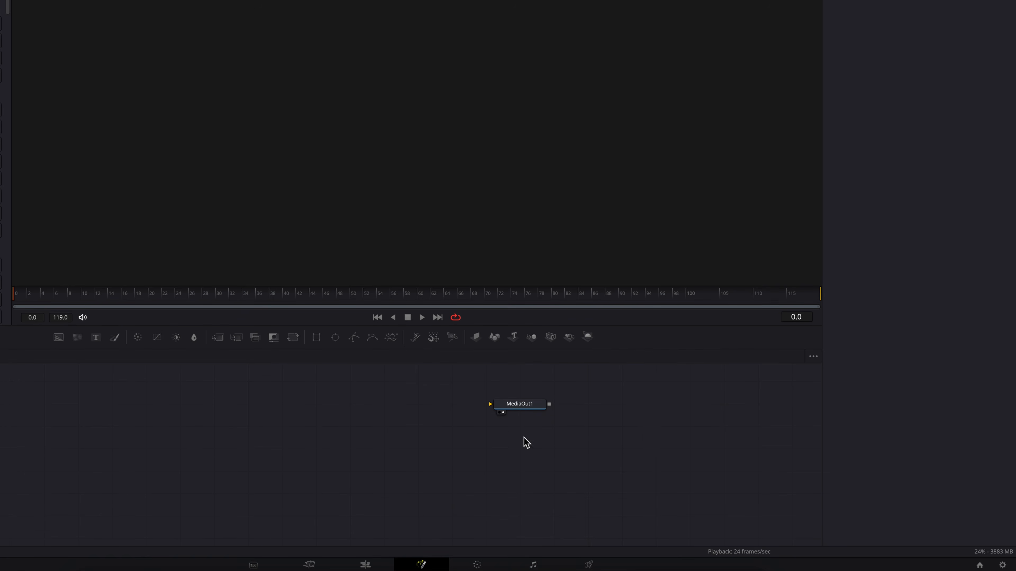
click(236, 372)
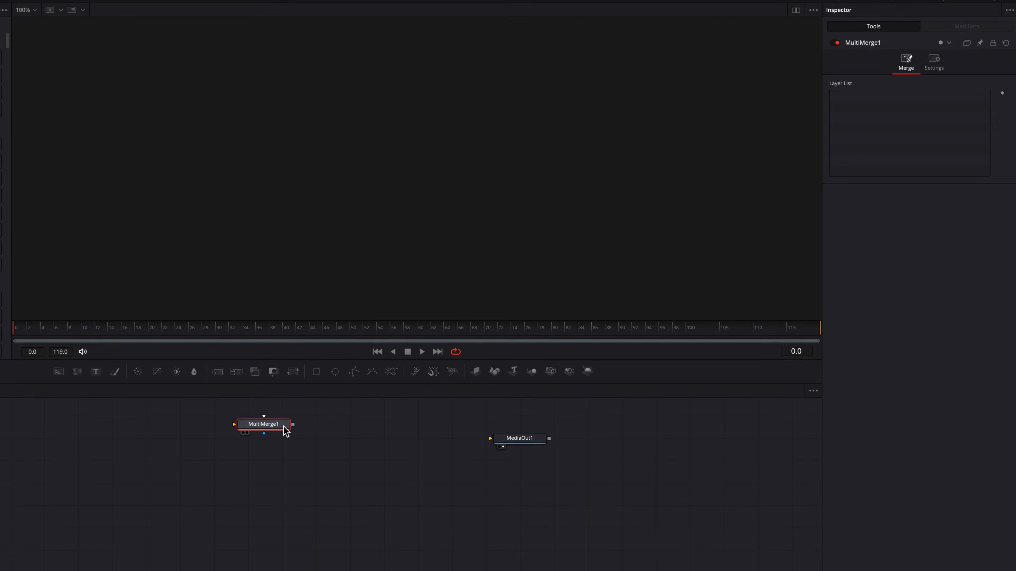
drag(284, 426, 396, 444)
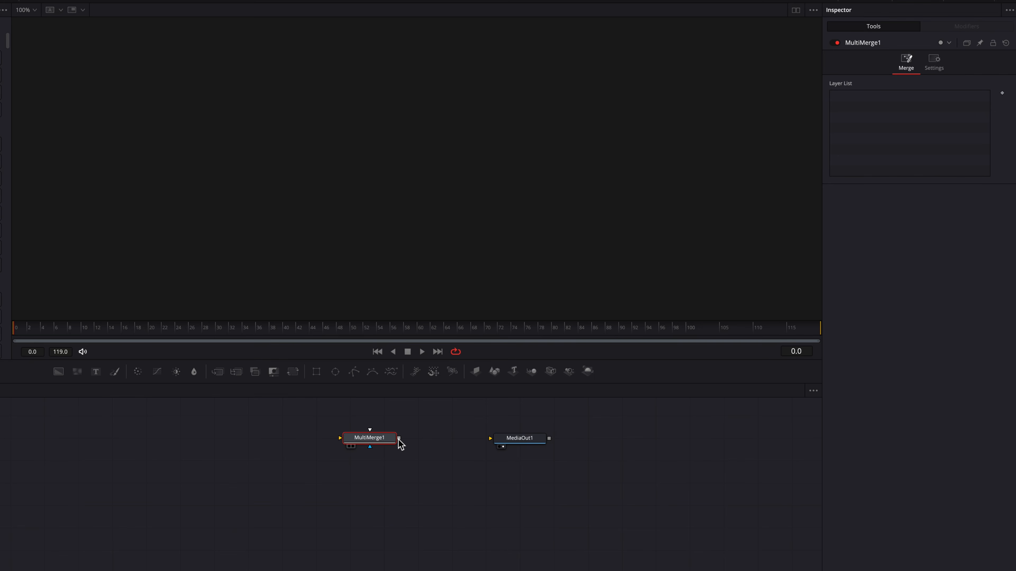
drag(399, 438, 501, 441)
drag(59, 372, 359, 442)
drag(352, 373, 260, 443)
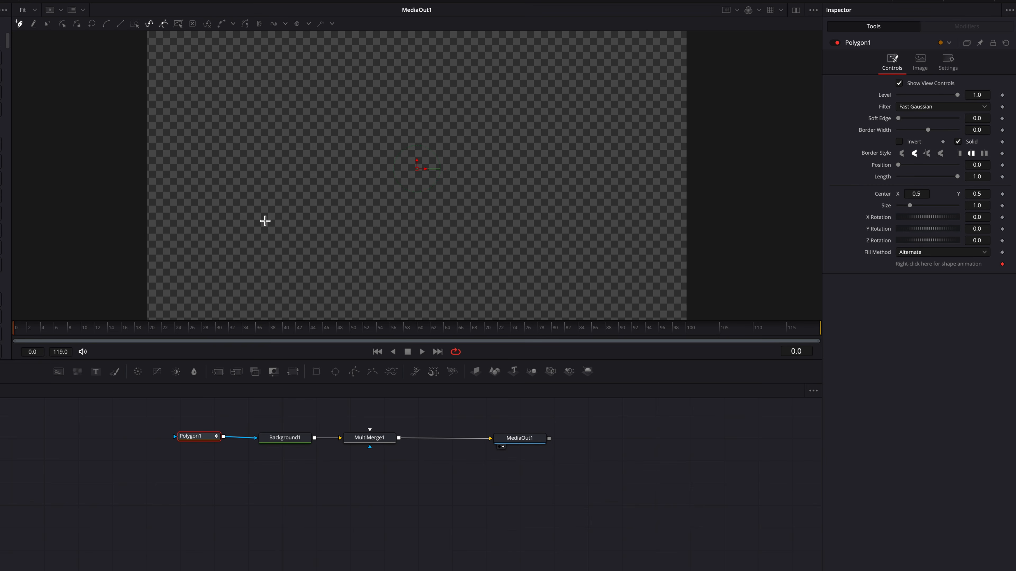
Draw a straight horizontal polygon line across the lower canvas with border width 0.009 and flat line ends.
drag(258, 231, 312, 229)
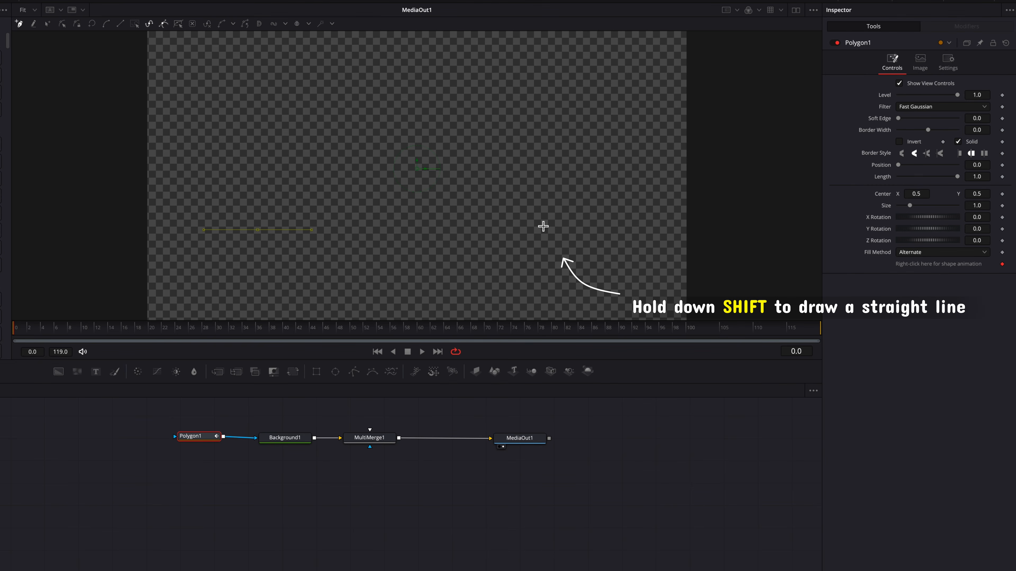
shift+click(559, 227)
drag(967, 130, 984, 130)
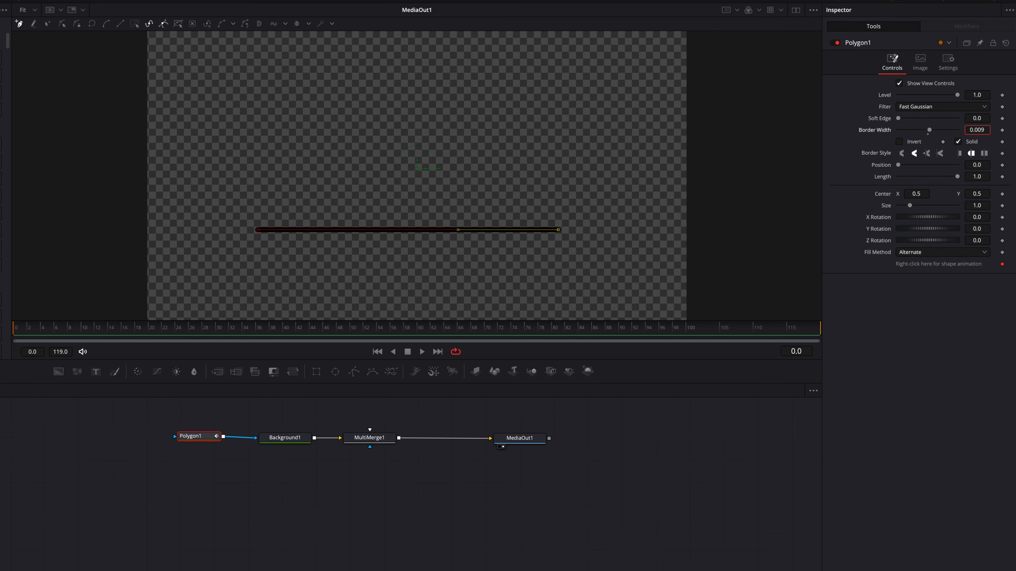
click(960, 154)
Keyframe the polygon line's length from 0 at frame 0 to 1 at frame 20.
drag(957, 177, 997, 185)
click(1002, 177)
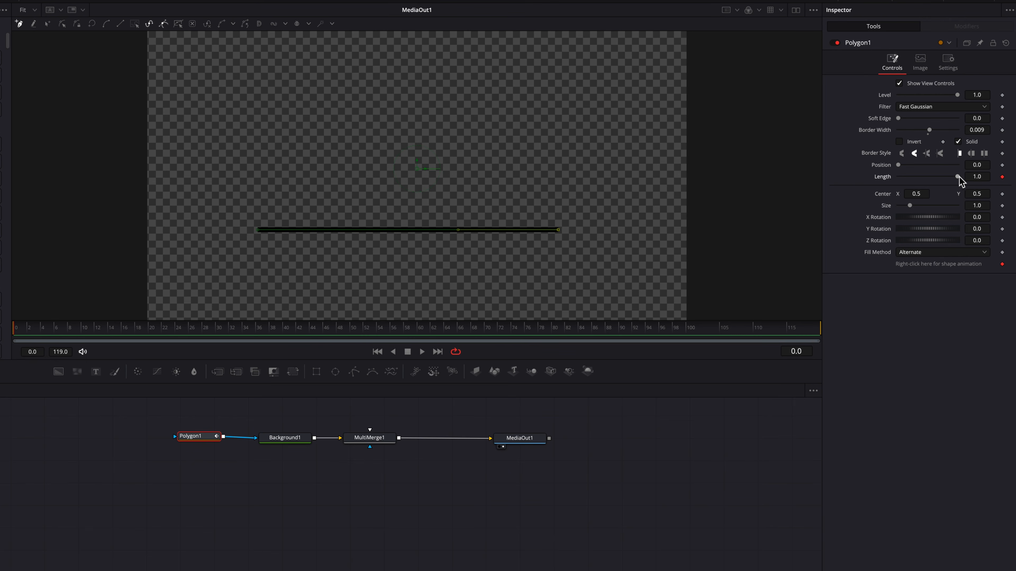
drag(958, 177, 887, 182)
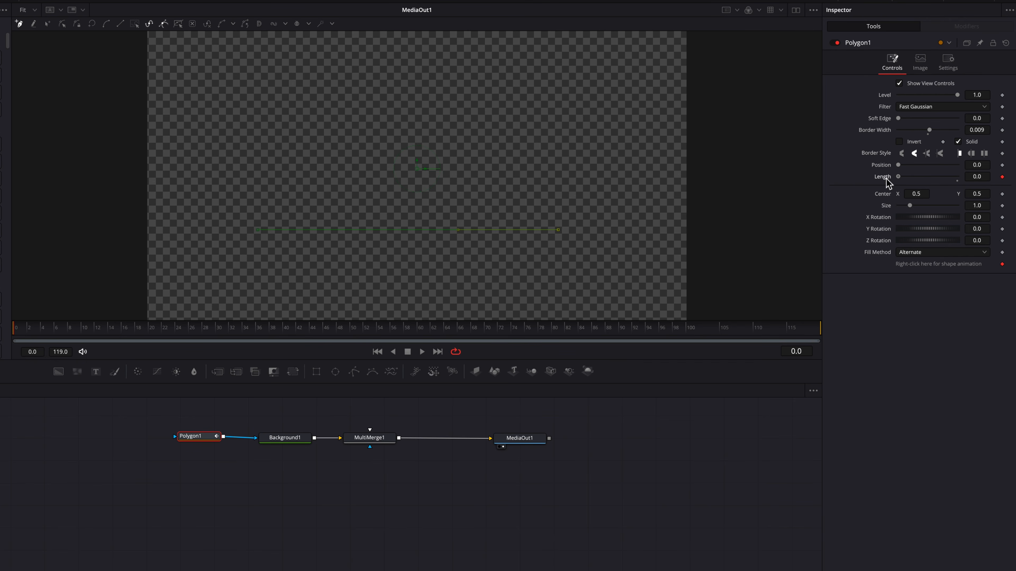
drag(116, 345, 149, 335)
drag(897, 177, 975, 183)
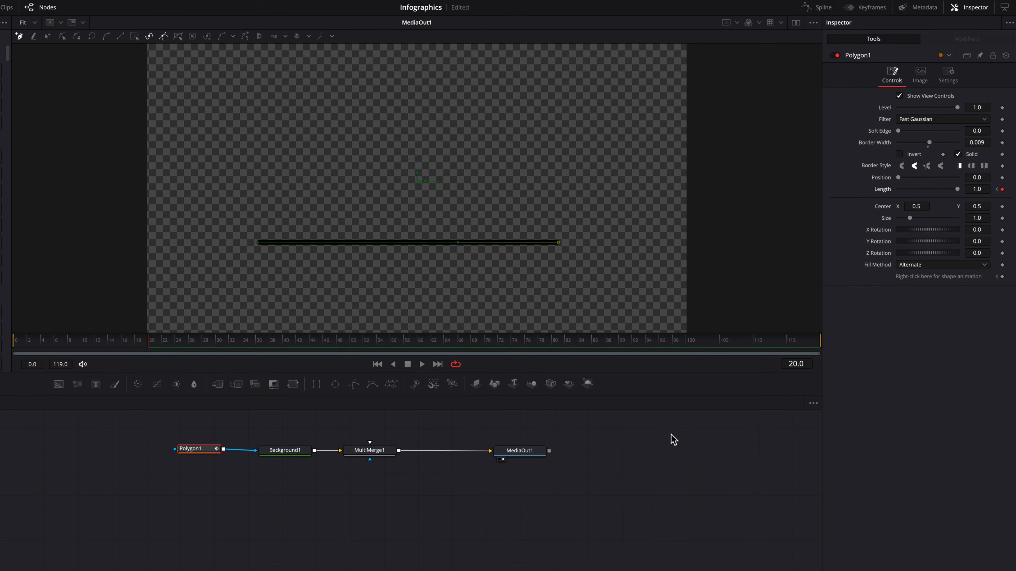
Smooth the Length keyframes of Polygon1 in the Spline editor and set Ease In to 92.1 and Ease Out to 36.4.
click(820, 9)
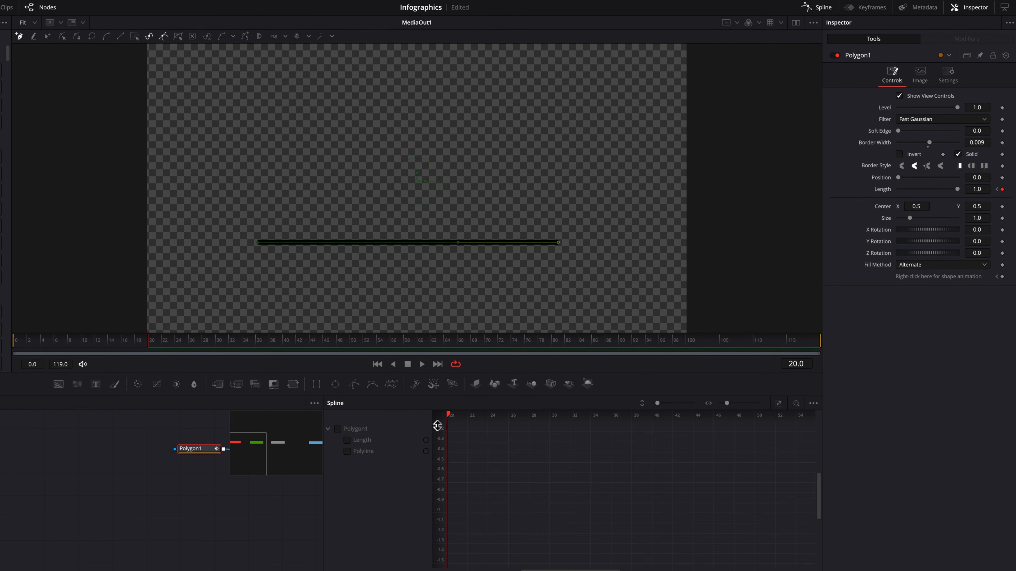
click(361, 440)
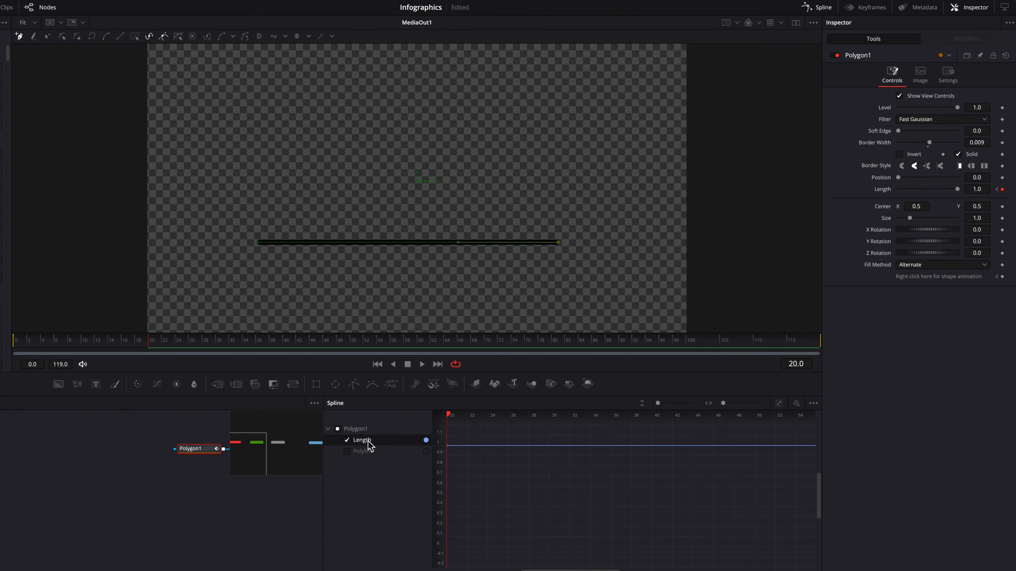
click(778, 403)
drag(451, 431, 791, 552)
key(shift+s)
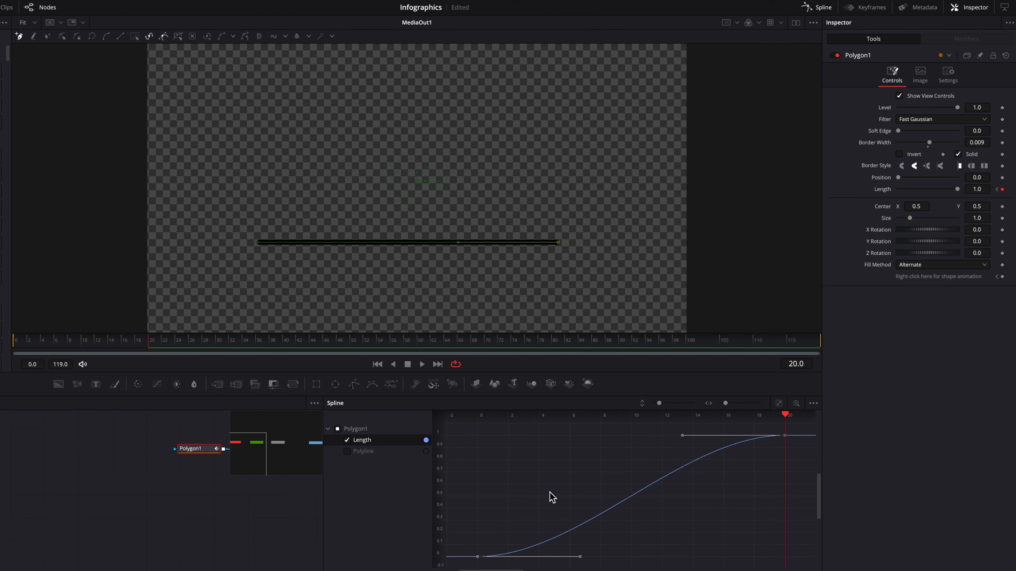
key(t)
drag(442, 500, 442, 480)
drag(718, 420, 730, 416)
drag(799, 418, 802, 420)
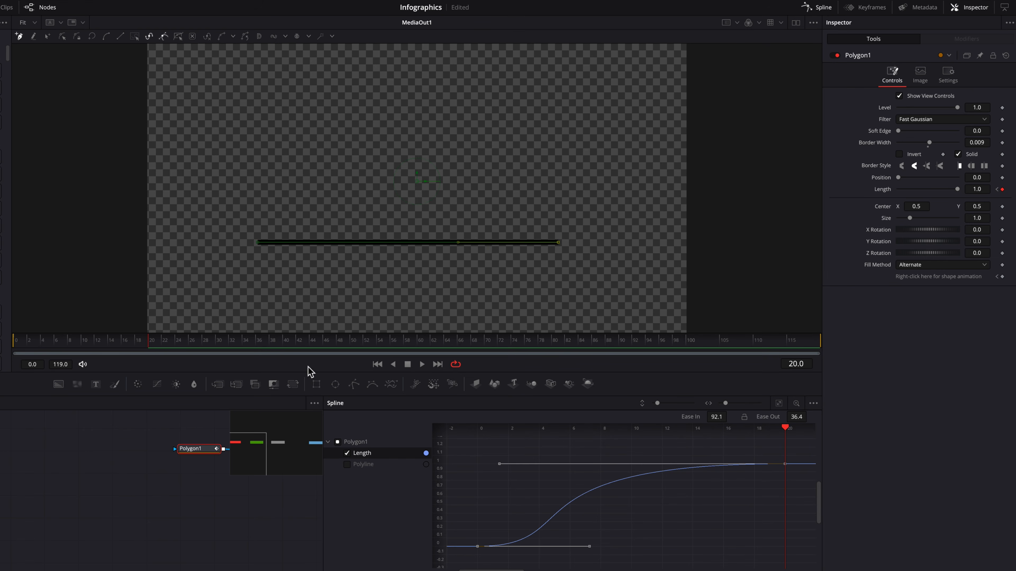
Play the eased line animation from frame 0 and close the Spline editor.
drag(129, 345, 8, 351)
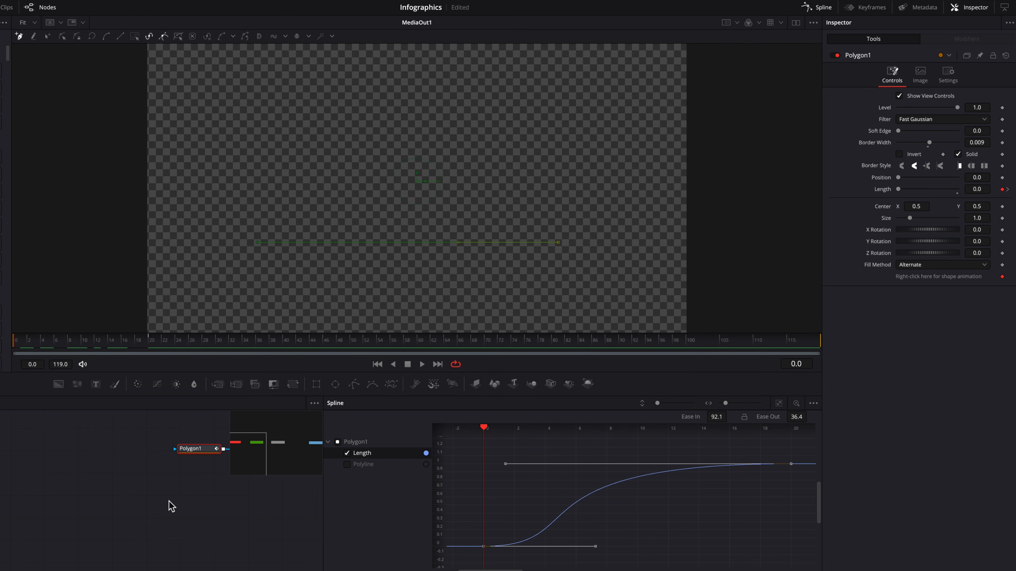
key(space)
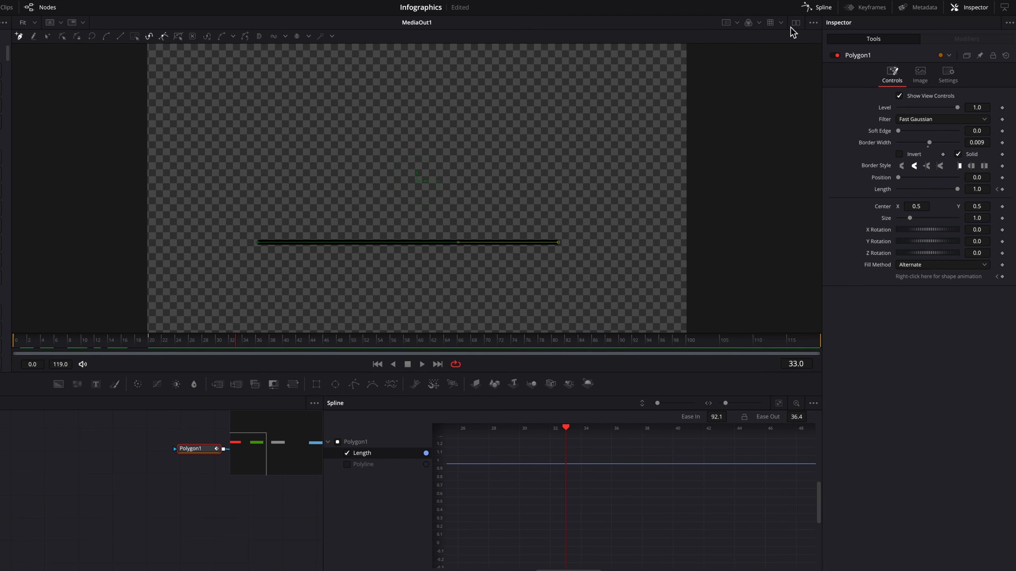
click(824, 6)
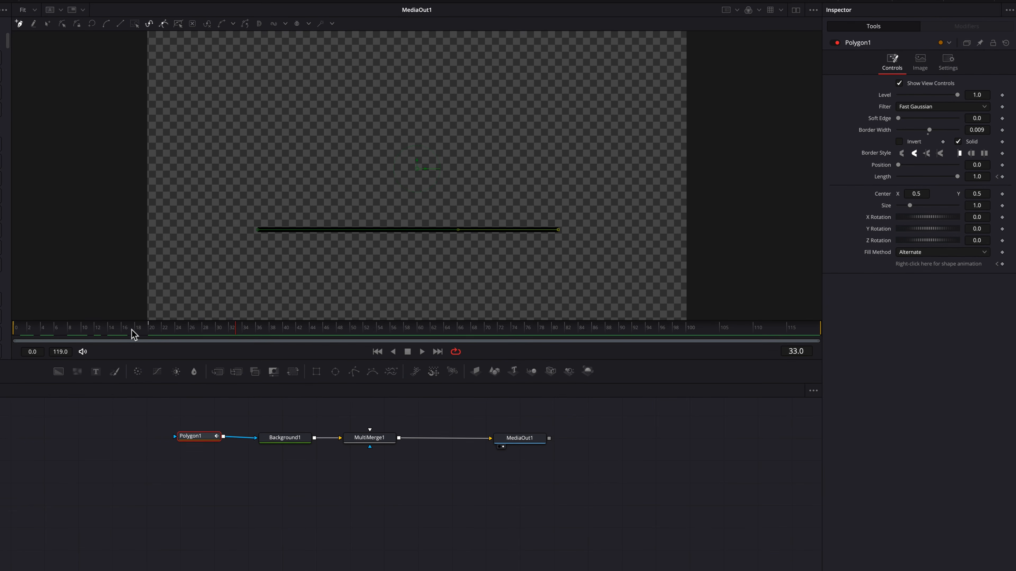
Recolour Background1 to pure white.
click(299, 442)
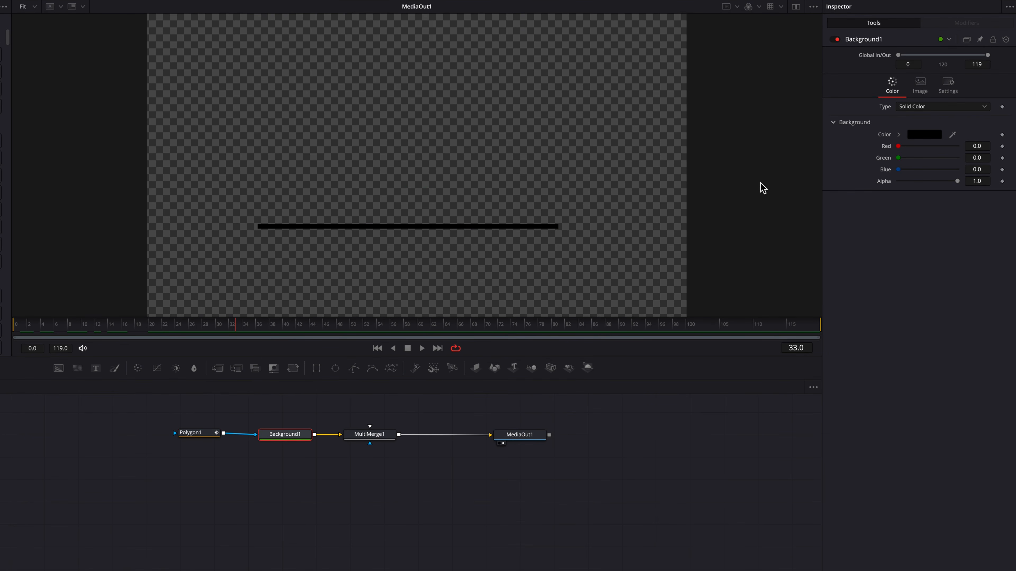
click(899, 135)
drag(902, 149, 877, 129)
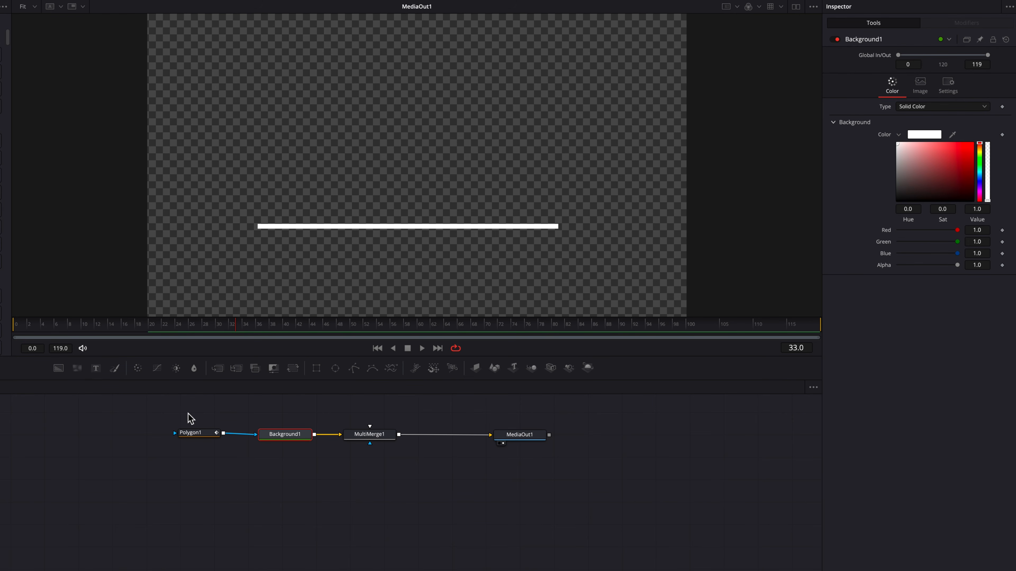
Paste Polygon1 and Background1 as instances and connect the instanced Background to MultiMerge1.
drag(190, 400, 300, 449)
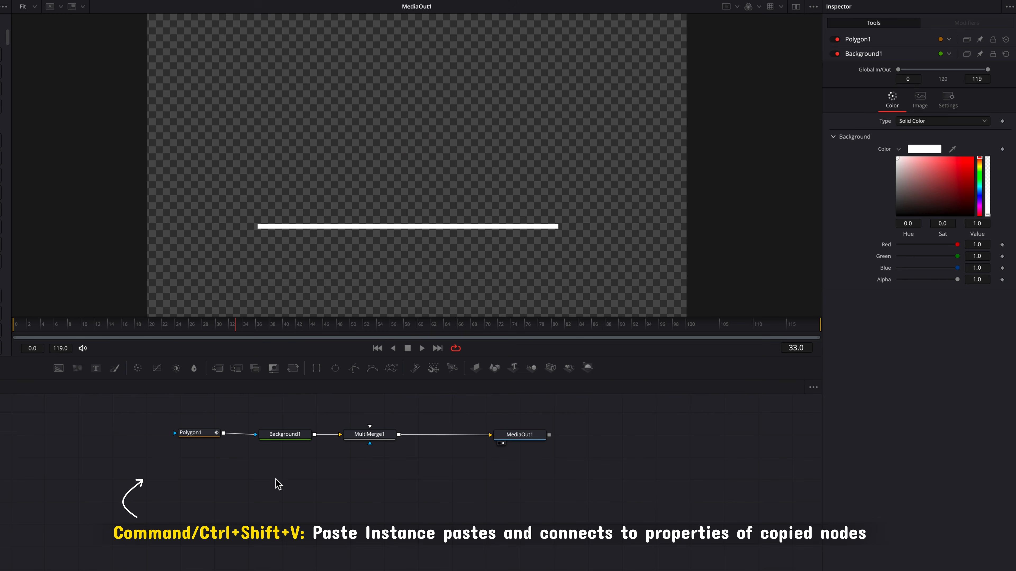
key(super+shift+v)
drag(352, 483, 411, 440)
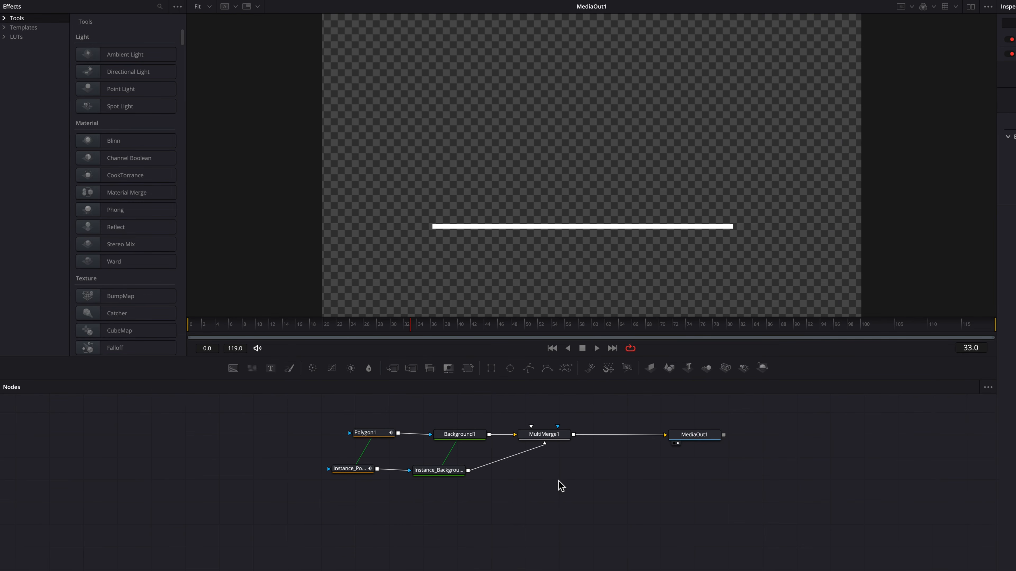
Insert a Duplicate node between the instanced Background and MultiMerge1, using 4 copies with center Y 0.662.
click(12, 18)
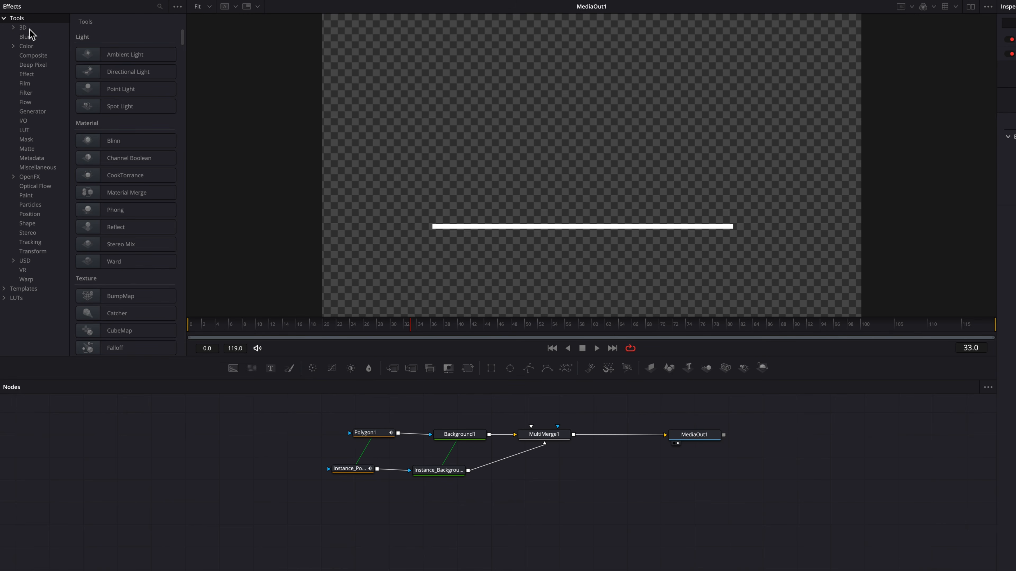
click(37, 76)
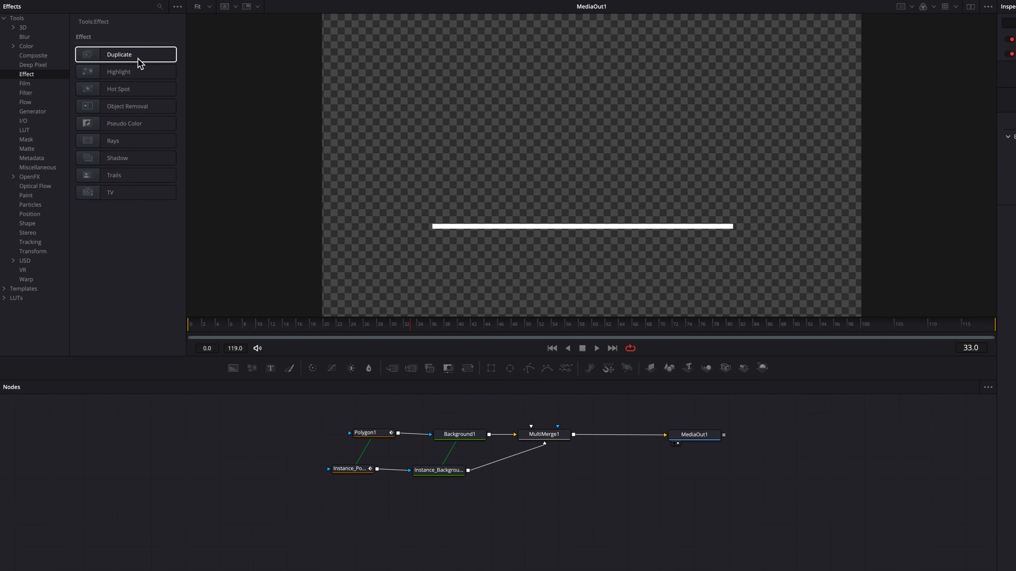
drag(139, 57, 504, 460)
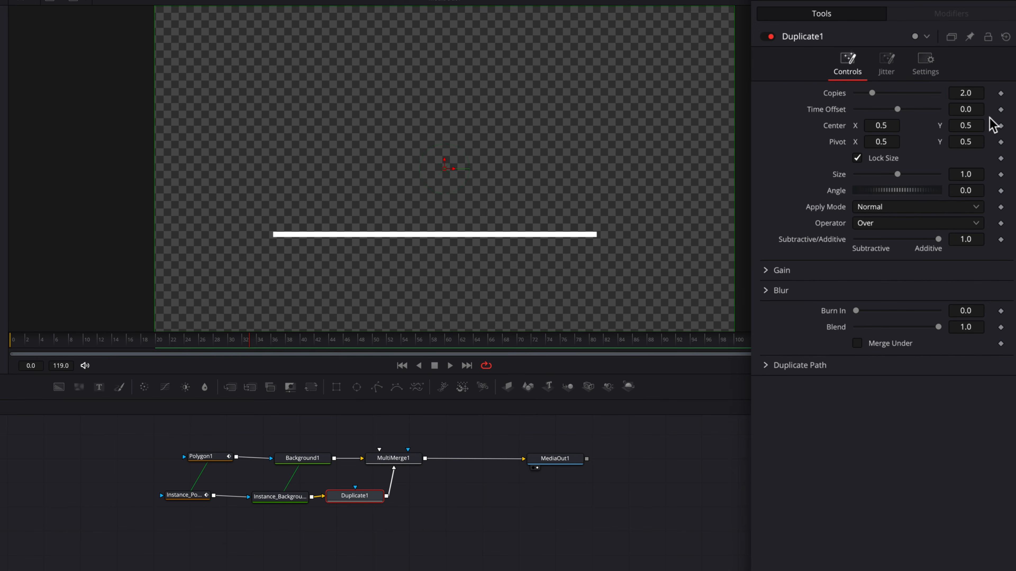
click(986, 81)
text(4)
key(Return)
drag(966, 125, 999, 125)
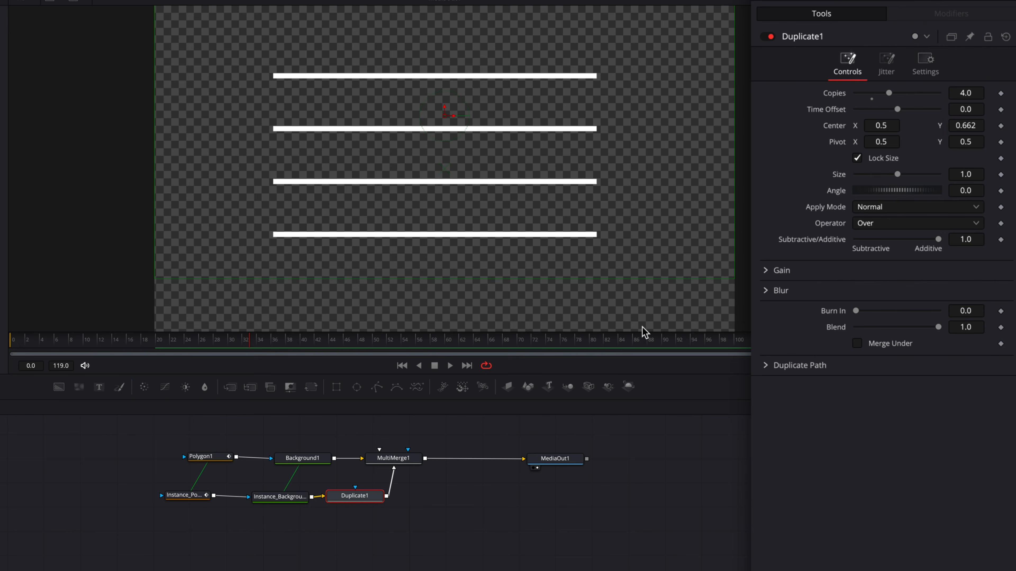
Deinstance the border width of Instance_Polygon1, set it to 0.0009, and play the line animation from the start.
click(203, 502)
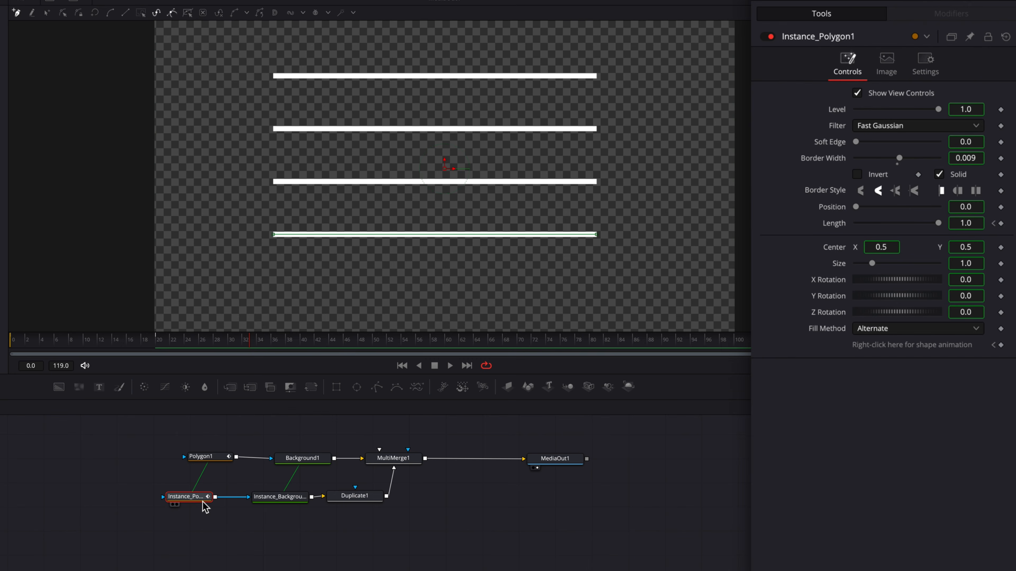
right_click(830, 168)
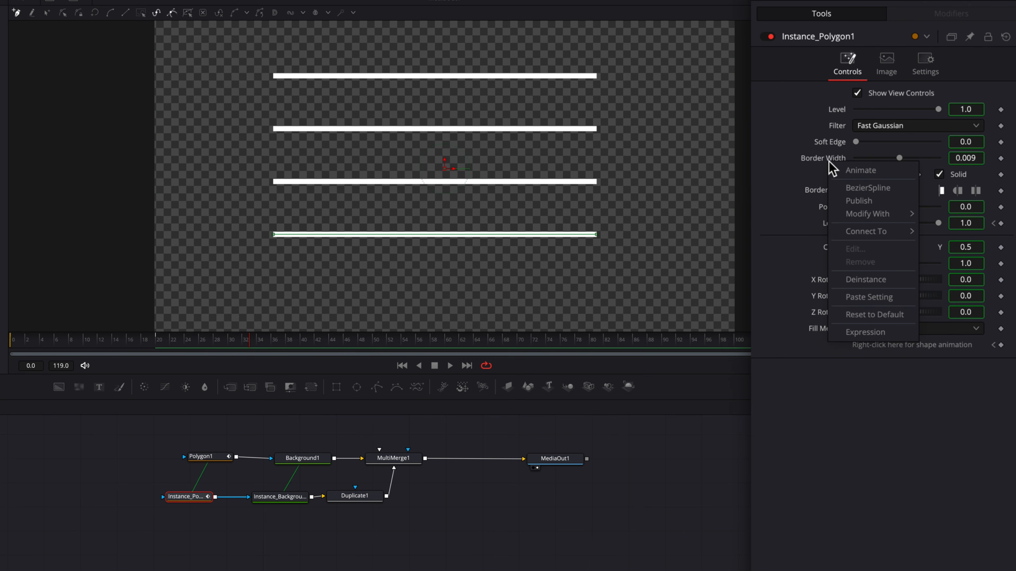
click(900, 287)
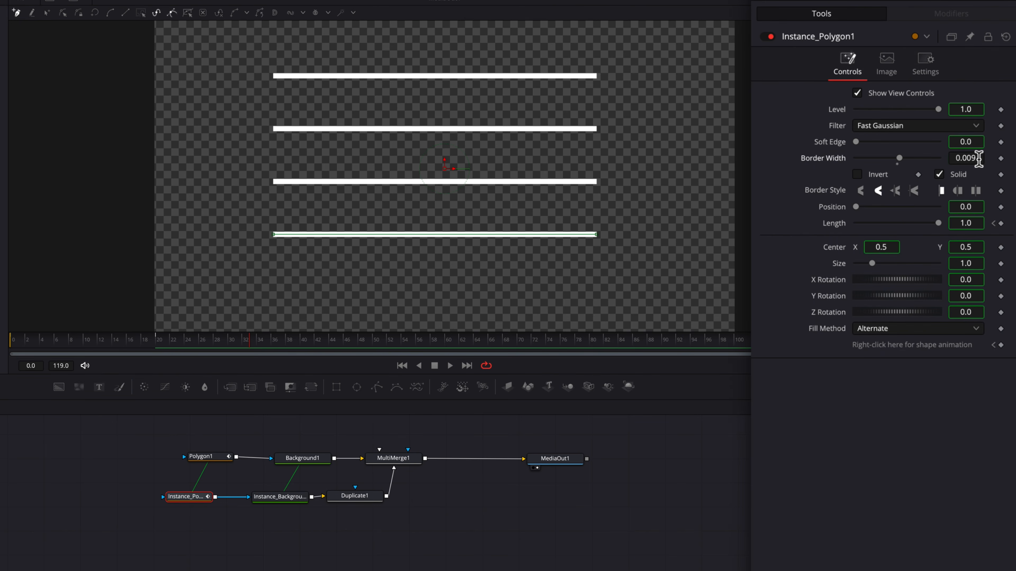
drag(965, 157, 933, 157)
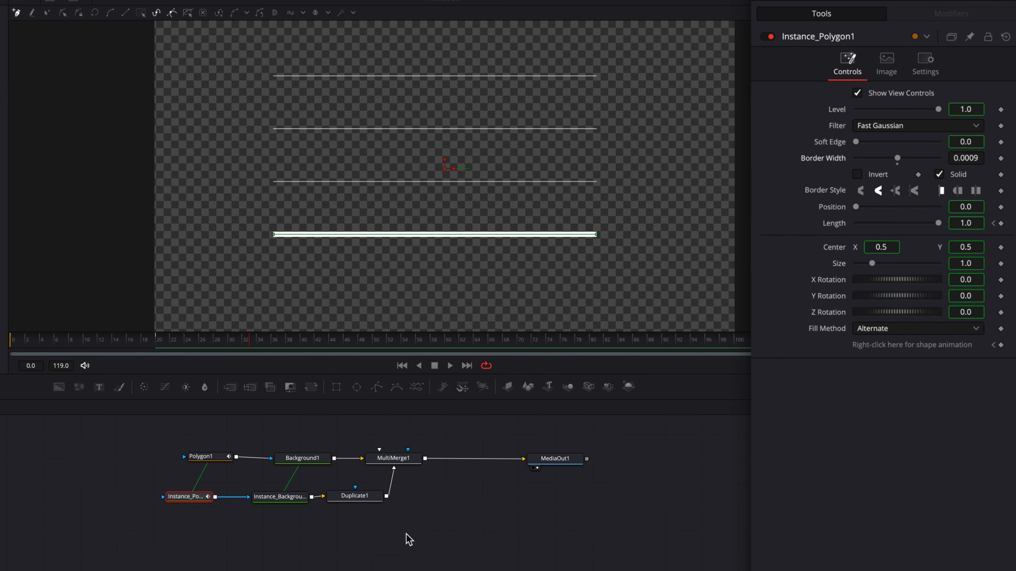
drag(79, 343, 10, 345)
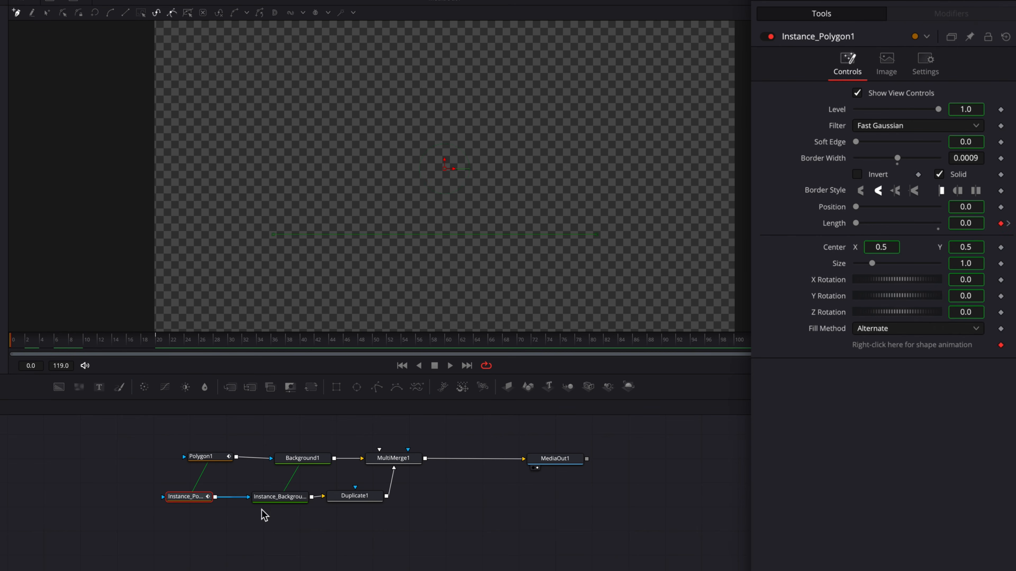
key(space)
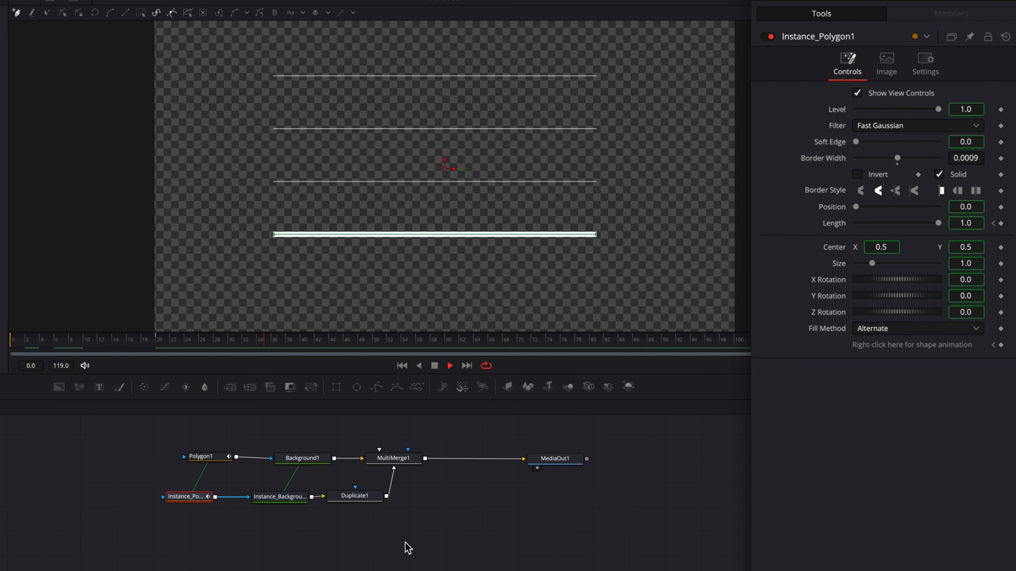
Set the Duplicate1 time offset to -5.0 and play the grid-line animation from the start, ending on frame 22.
click(372, 499)
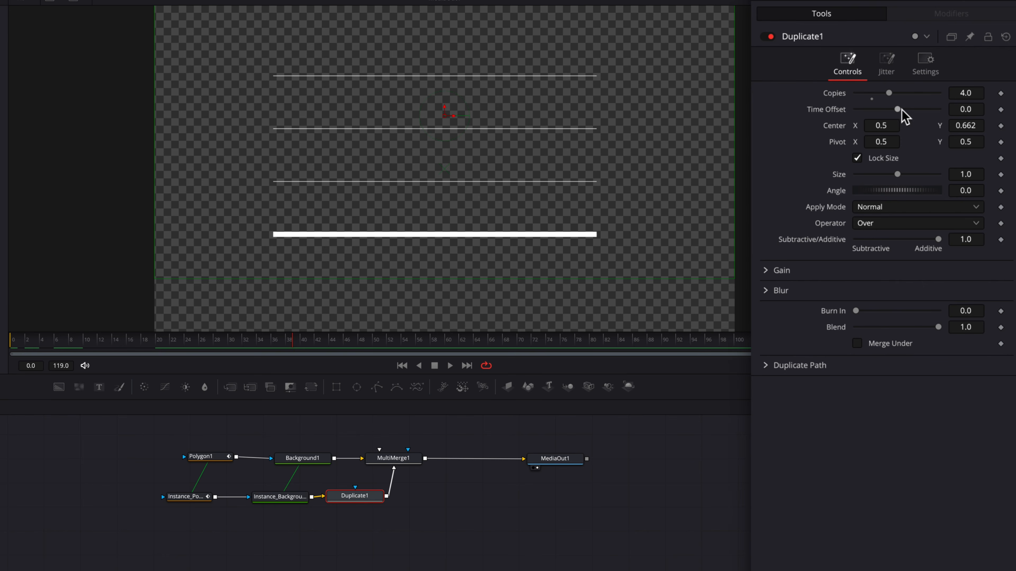
drag(897, 109, 828, 120)
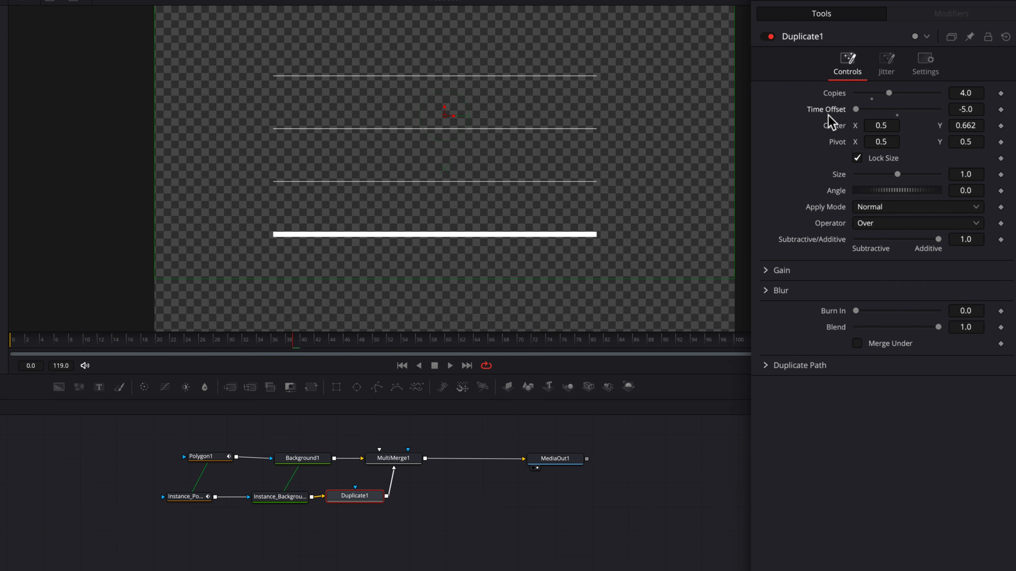
drag(88, 342, 10, 344)
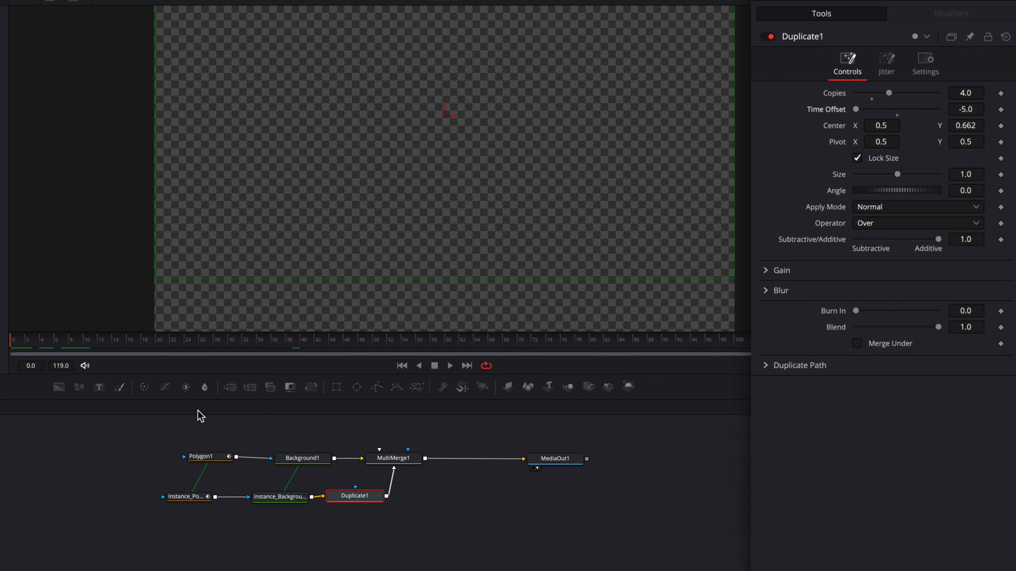
key(space)
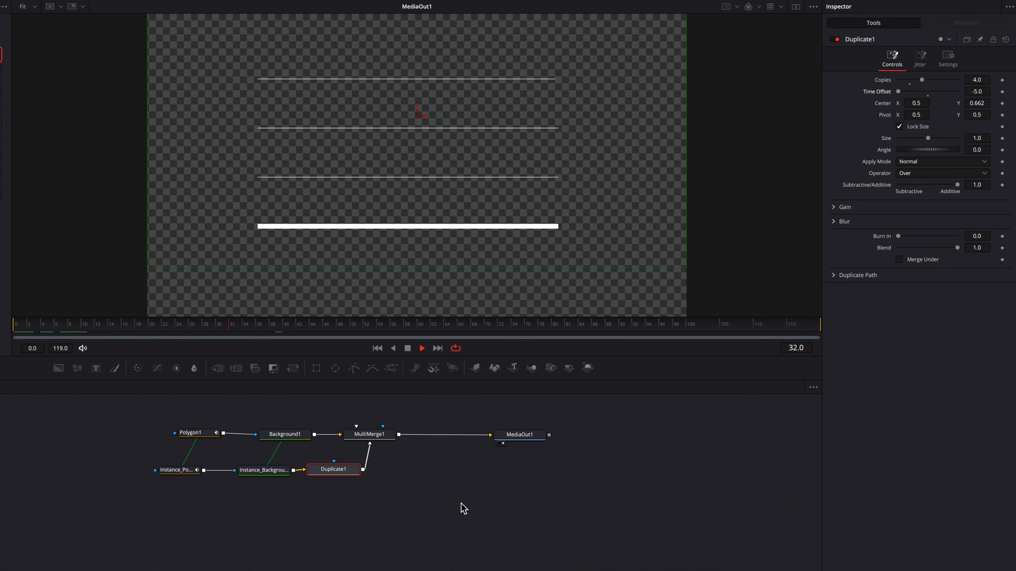
drag(113, 326, 165, 338)
Add a new Background node connected to MultiMerge1 and mask it with a MultiPoly node.
click(414, 487)
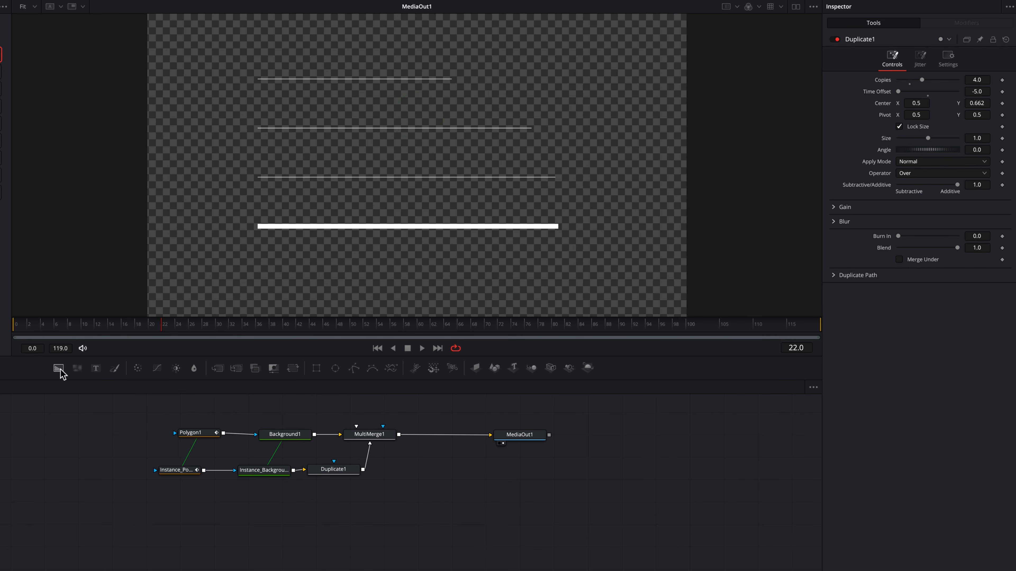
drag(60, 369, 381, 435)
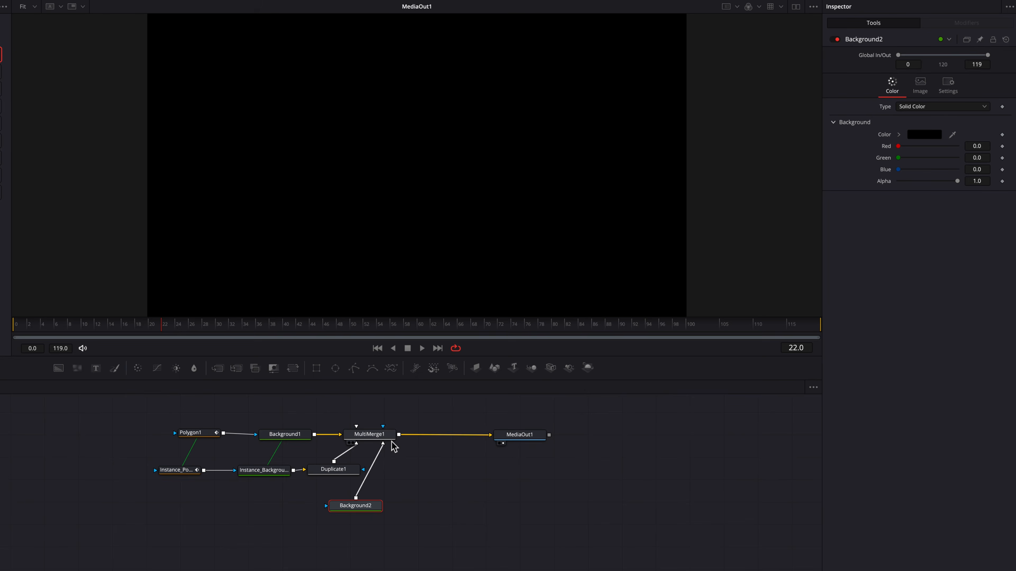
click(385, 437)
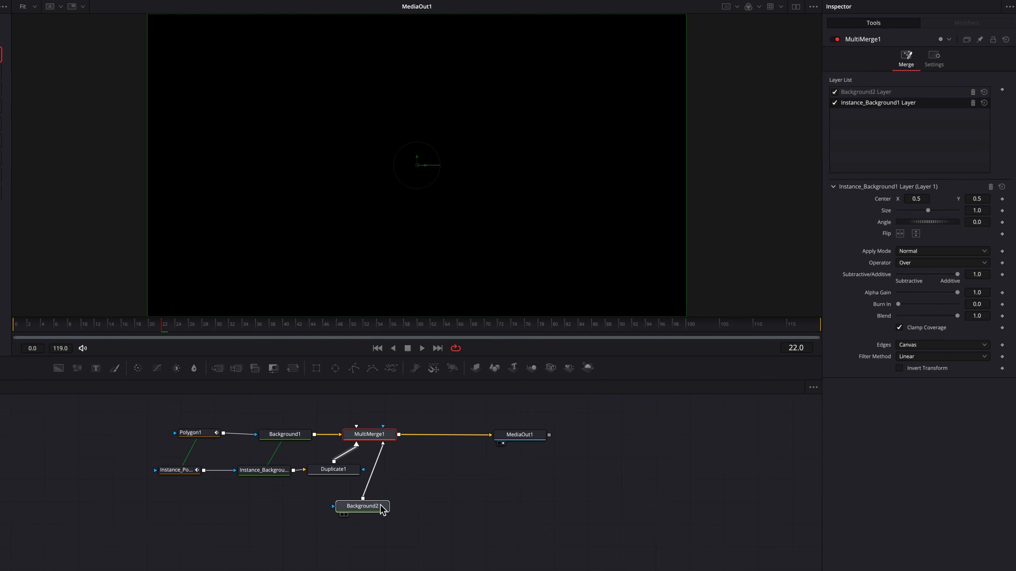
click(380, 509)
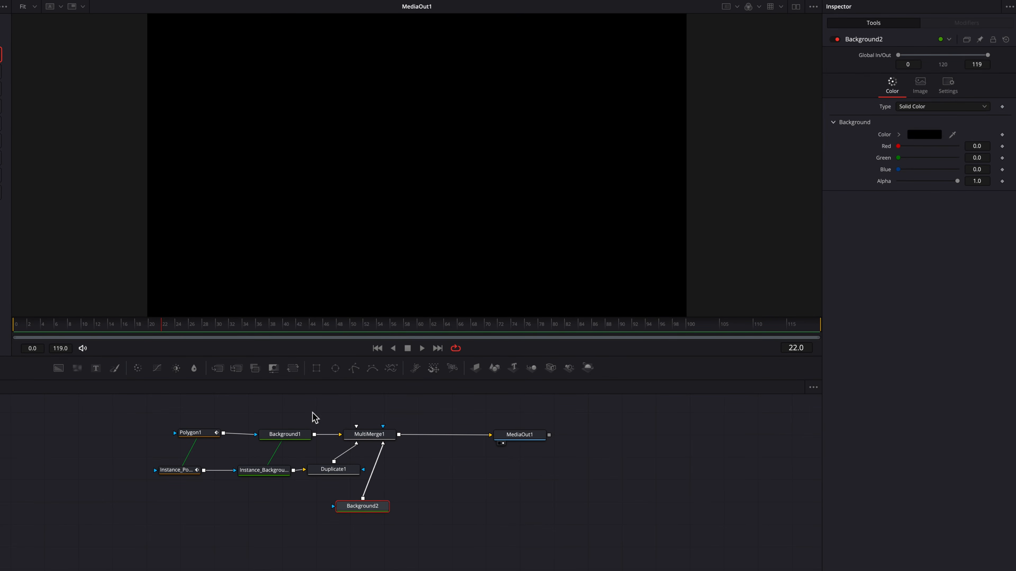
drag(390, 367, 287, 515)
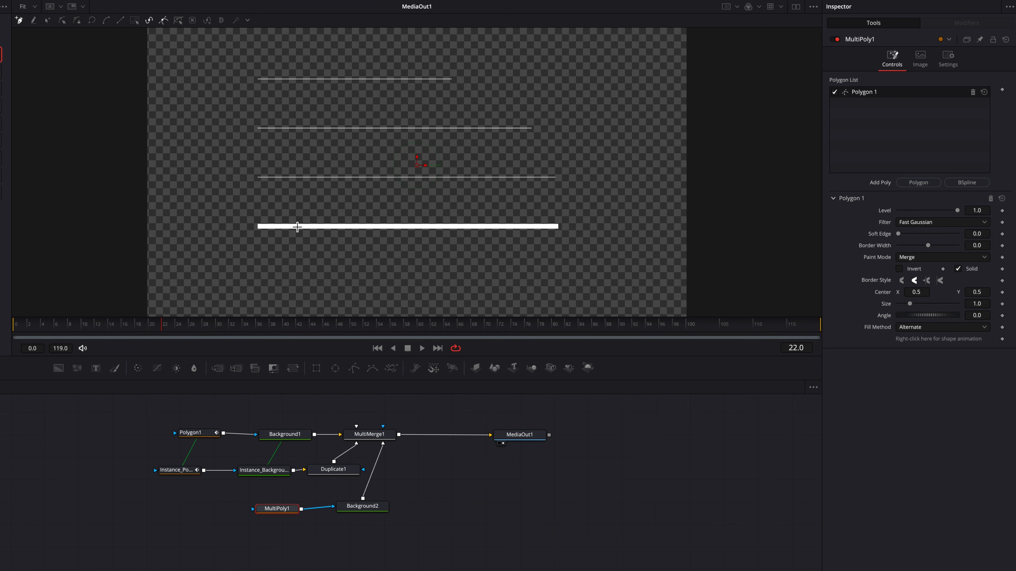
Draw a vertical two-point line in MultiPoly1 from the base line's upper edge, near its left end, to between the lower and middle grid lines.
scroll(297, 227, up, 2)
scroll(298, 226, up, 10)
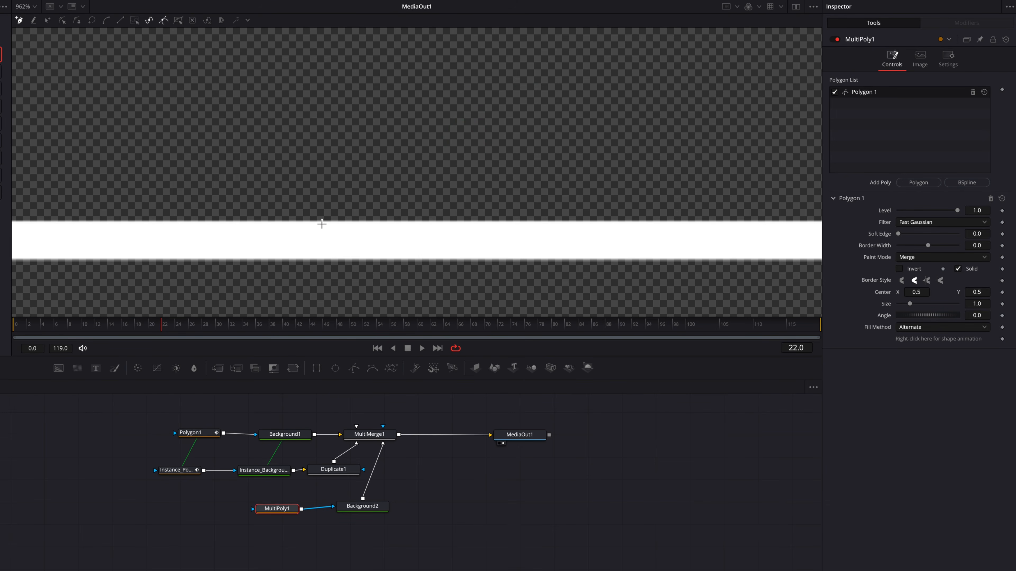
click(321, 223)
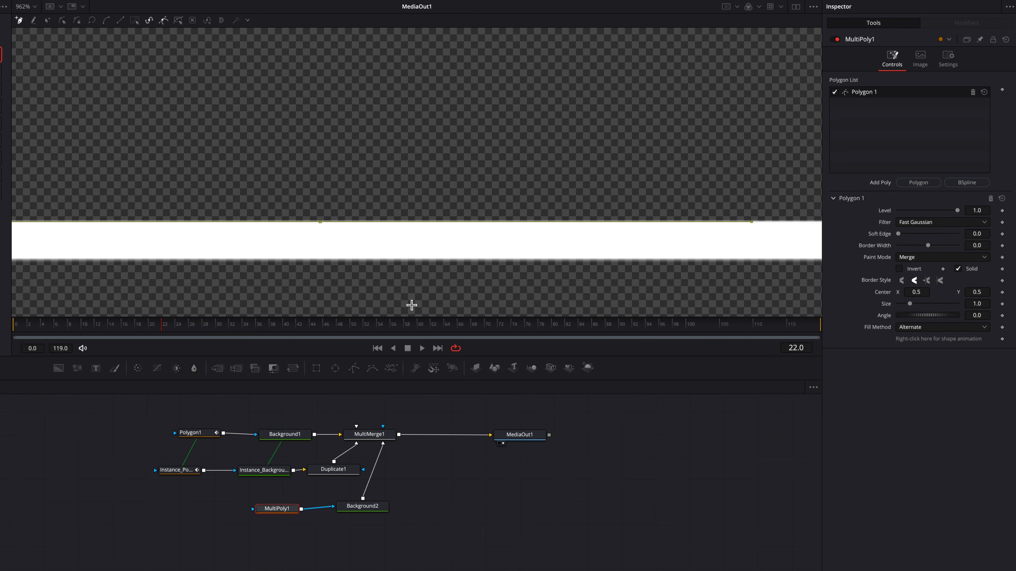
scroll(413, 288, down, 12)
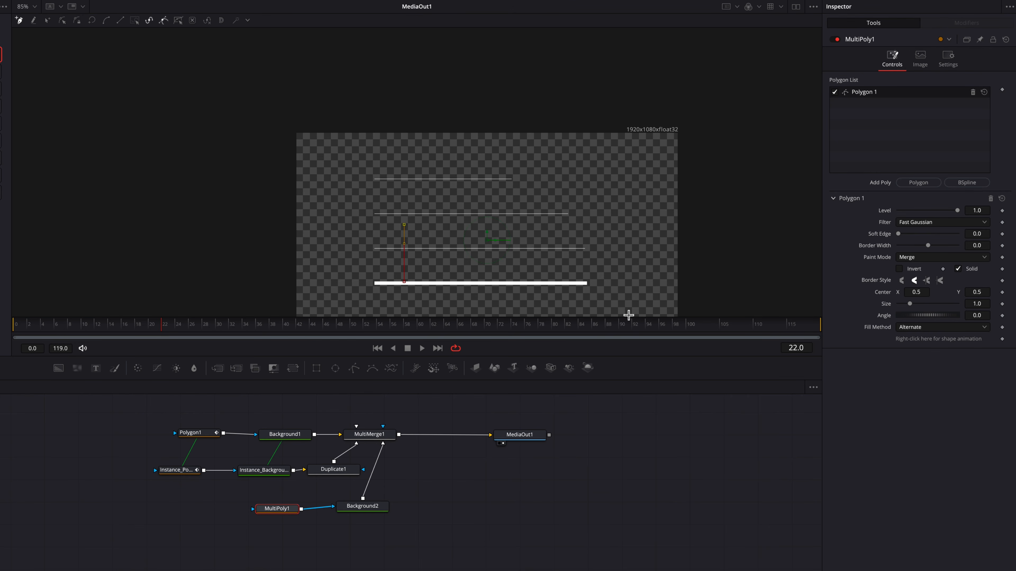
drag(755, 264, 735, 206)
key(ctrl+f)
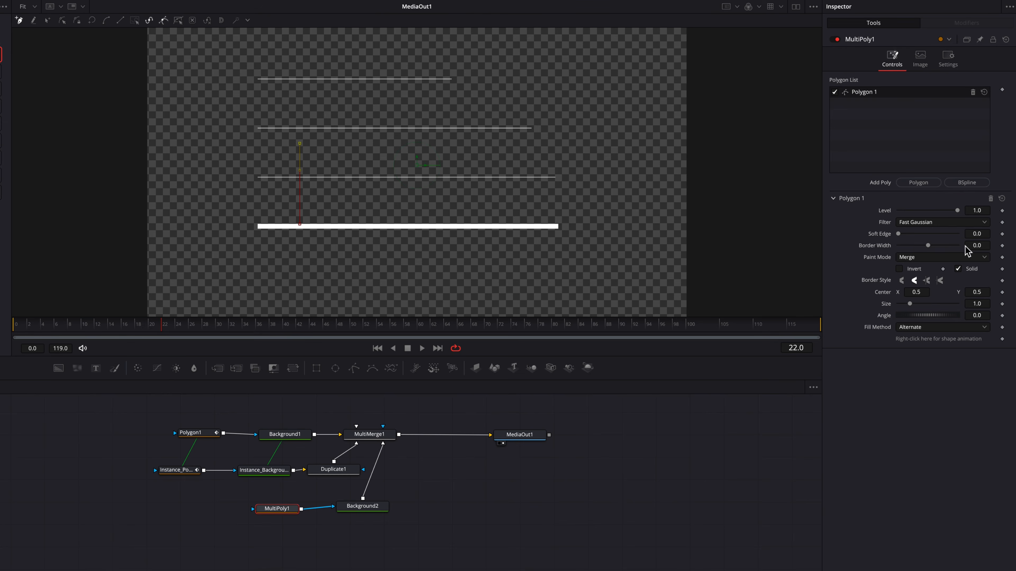
Turn off Solid for Polygon 1, choose flat line ends, and set the border width to 0.0487.
click(939, 356)
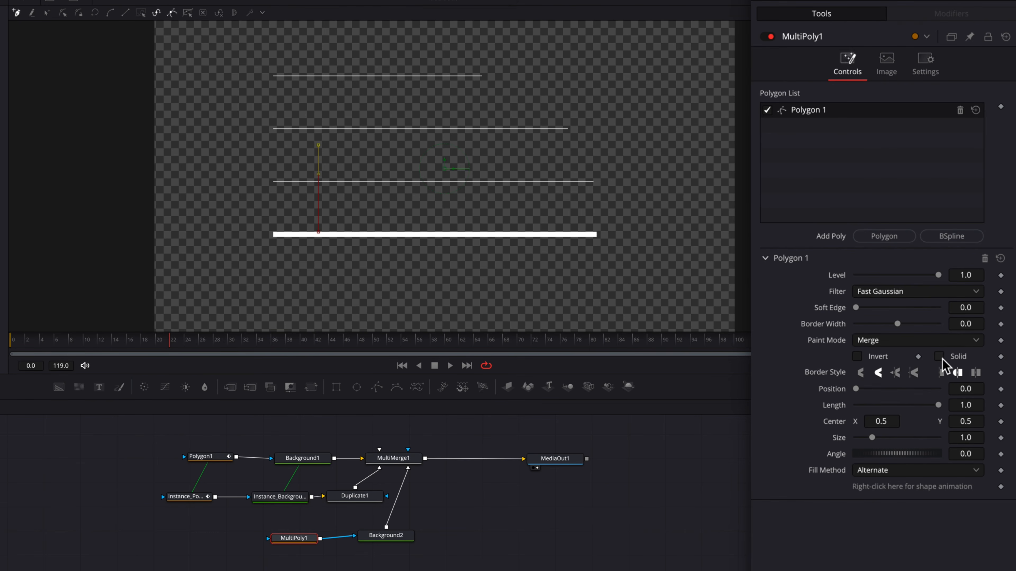
drag(954, 324, 979, 324)
click(942, 372)
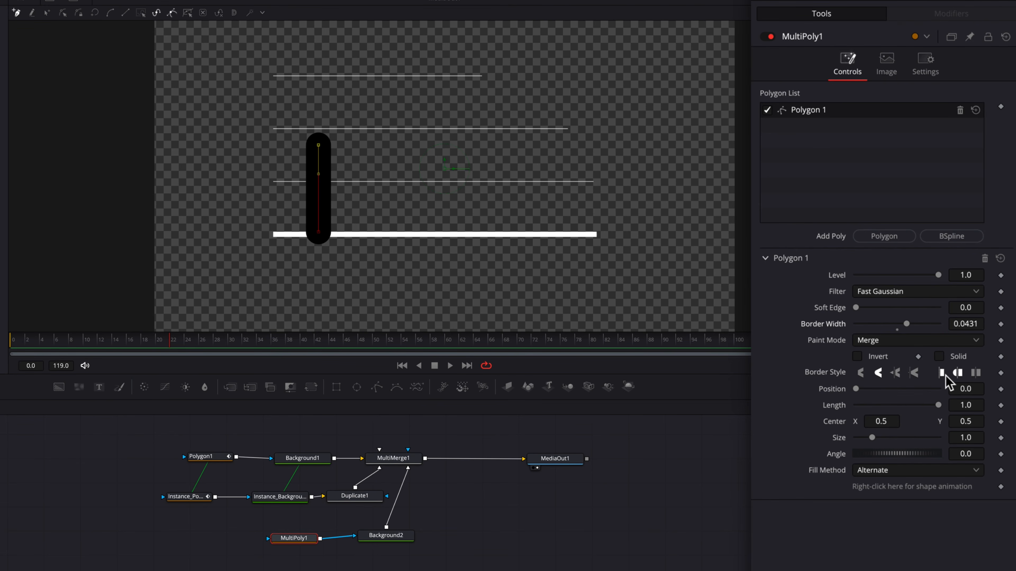
scroll(279, 244, up, 10)
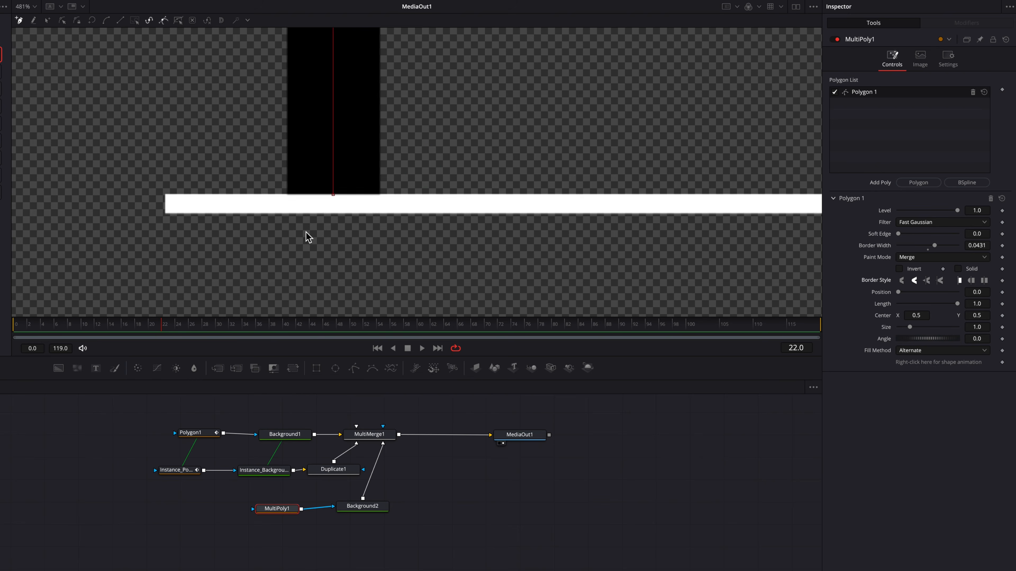
scroll(428, 259, down, 12)
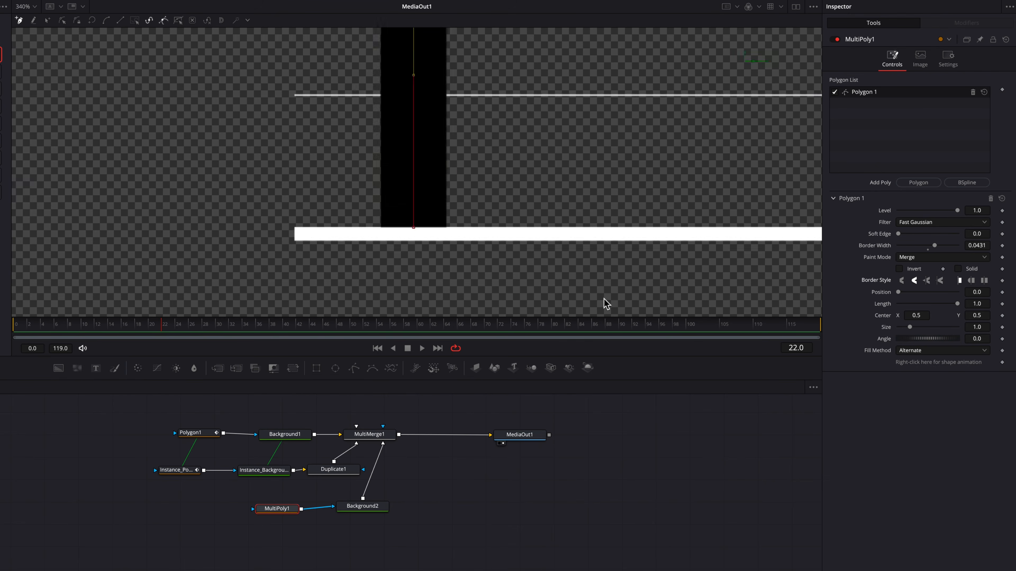
key(super+f)
drag(976, 245, 999, 245)
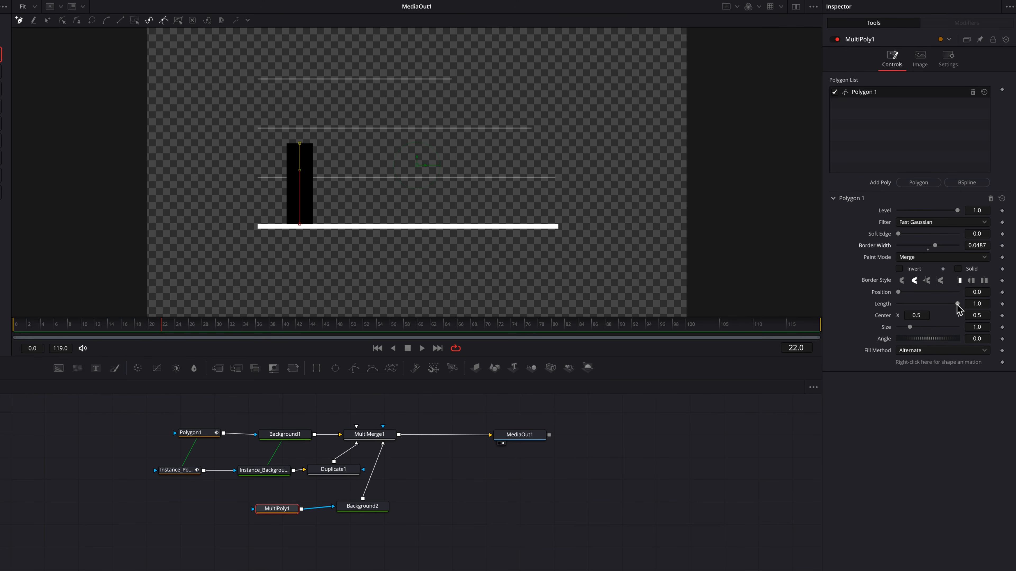
Keyframe the Polygon 1 length at 0.0 on frame 0 and at 1.0 on frame 24.
drag(48, 328, 13, 332)
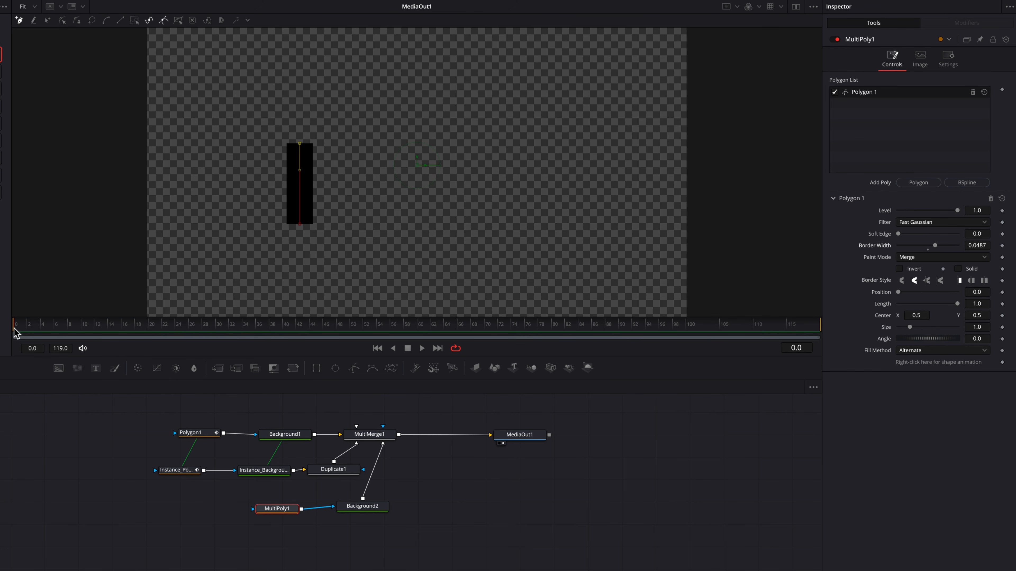
click(1001, 304)
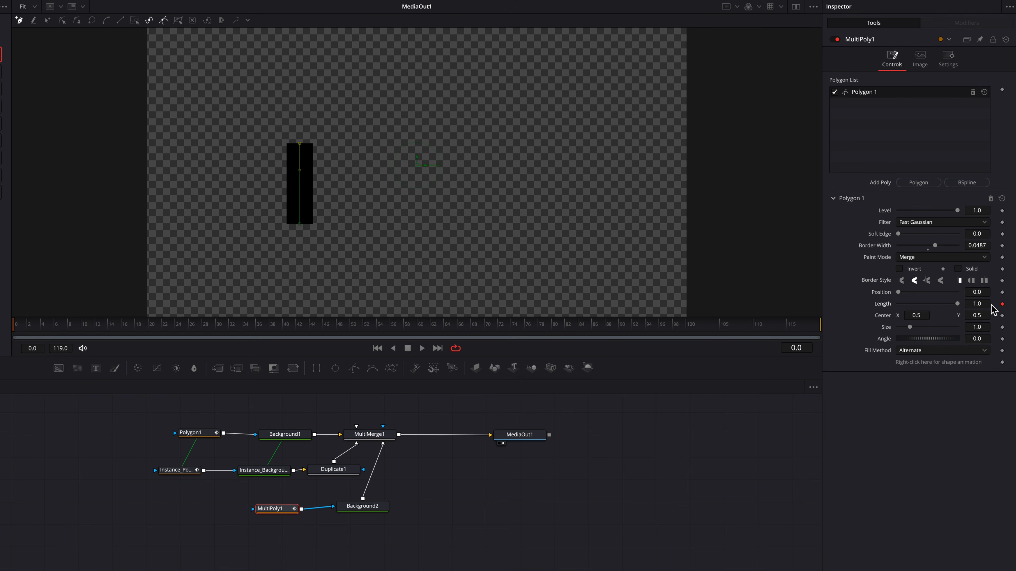
drag(959, 305, 900, 315)
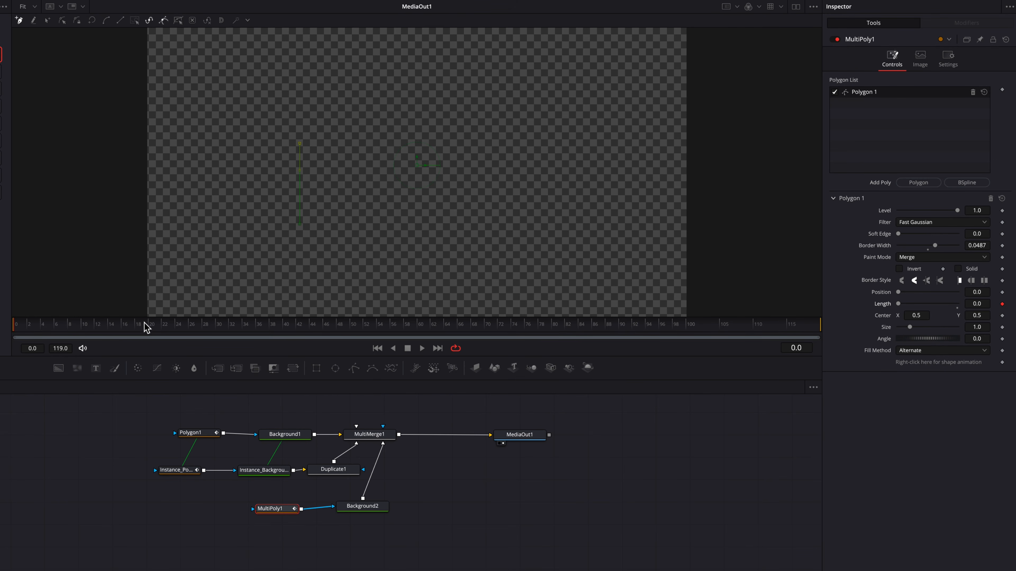
drag(138, 328, 179, 335)
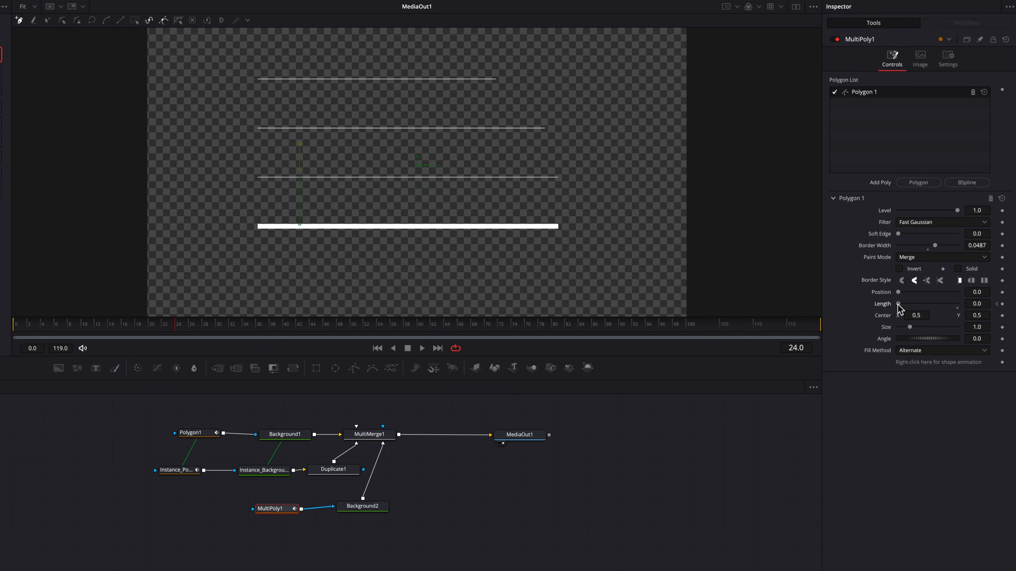
drag(898, 307, 976, 308)
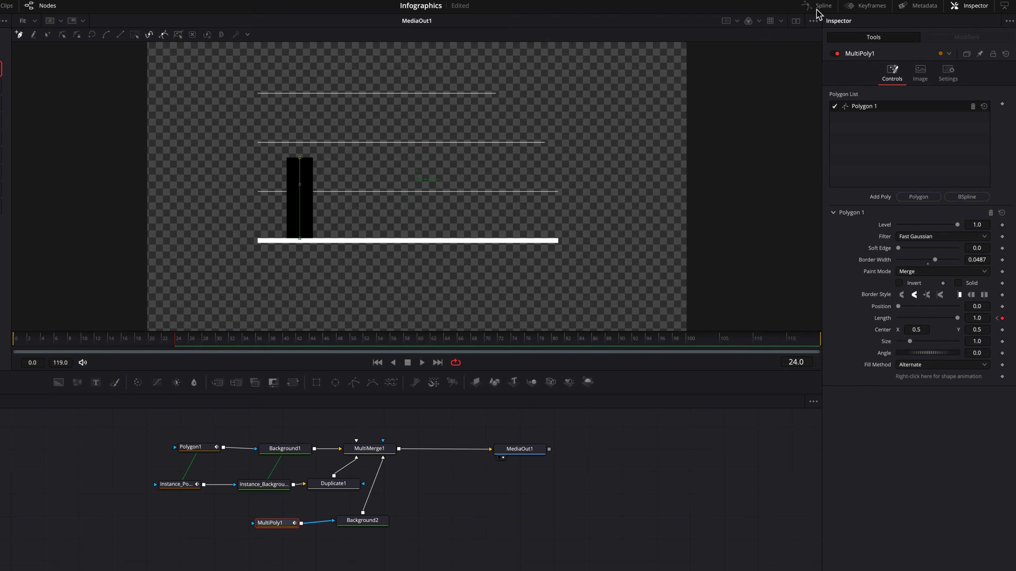
Smooth the Polygon 1 Length keyframes in the spline editor and adjust their ease in and ease out.
click(816, 9)
click(780, 402)
drag(461, 442, 802, 559)
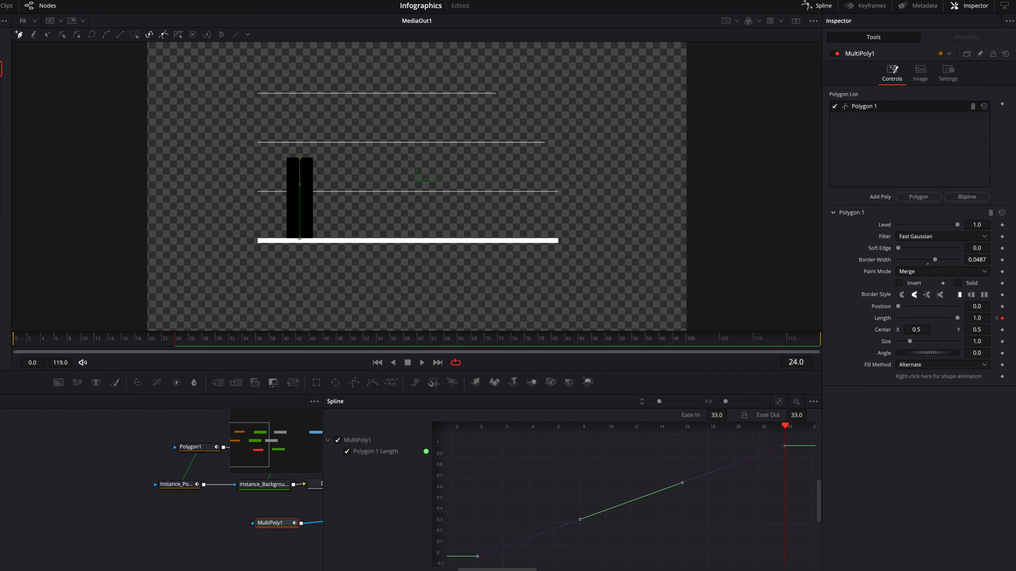
key(f)
drag(718, 416, 731, 414)
drag(793, 416, 797, 416)
click(817, 8)
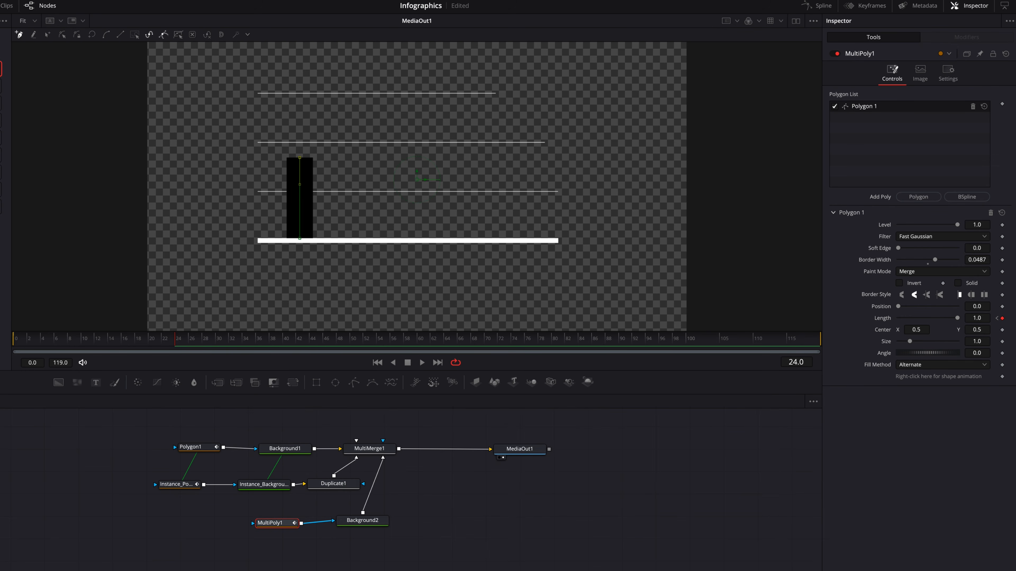
Play the bar's growth animation from the start and stop it at frame 43.
click(39, 345)
key(space)
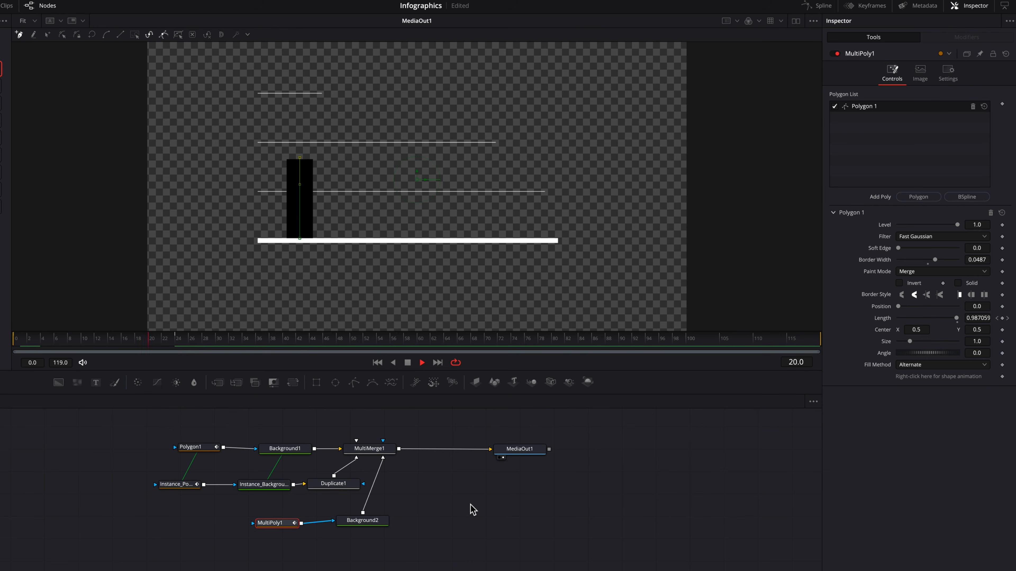
key(space)
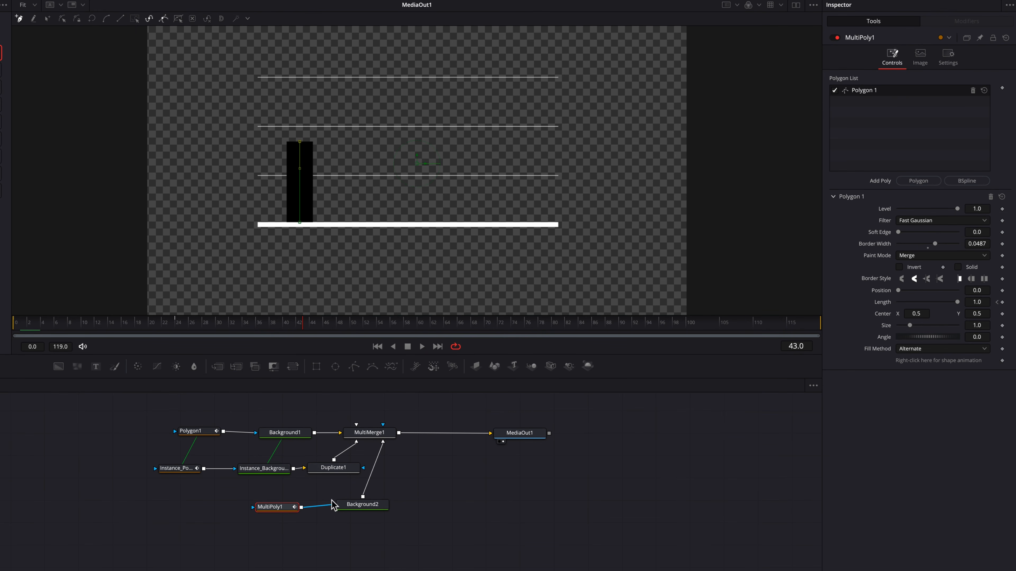
Recolour Background2 to bright blue with hue 0.56, saturation 1.0 and value 1.0.
click(376, 507)
click(899, 133)
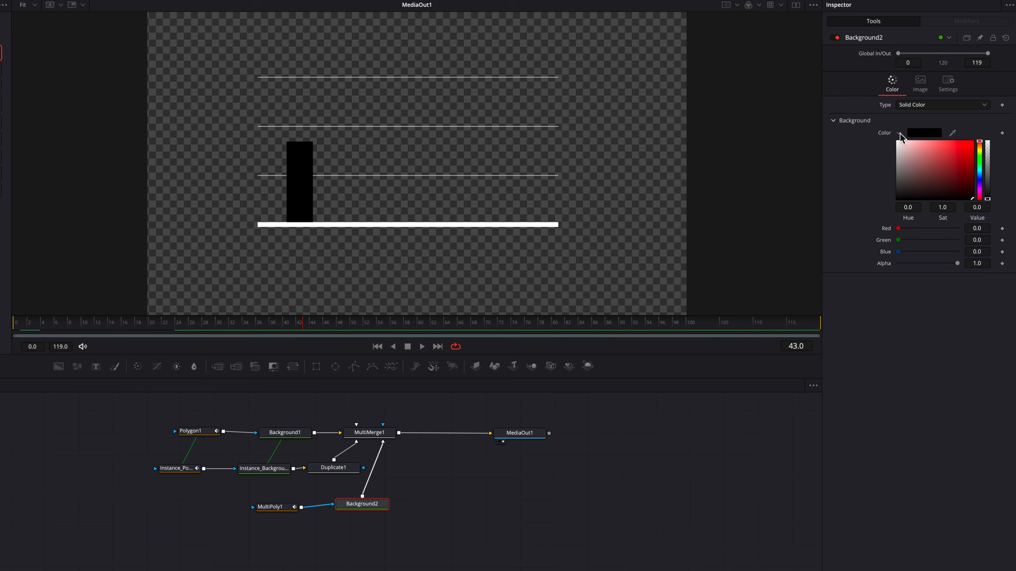
click(980, 175)
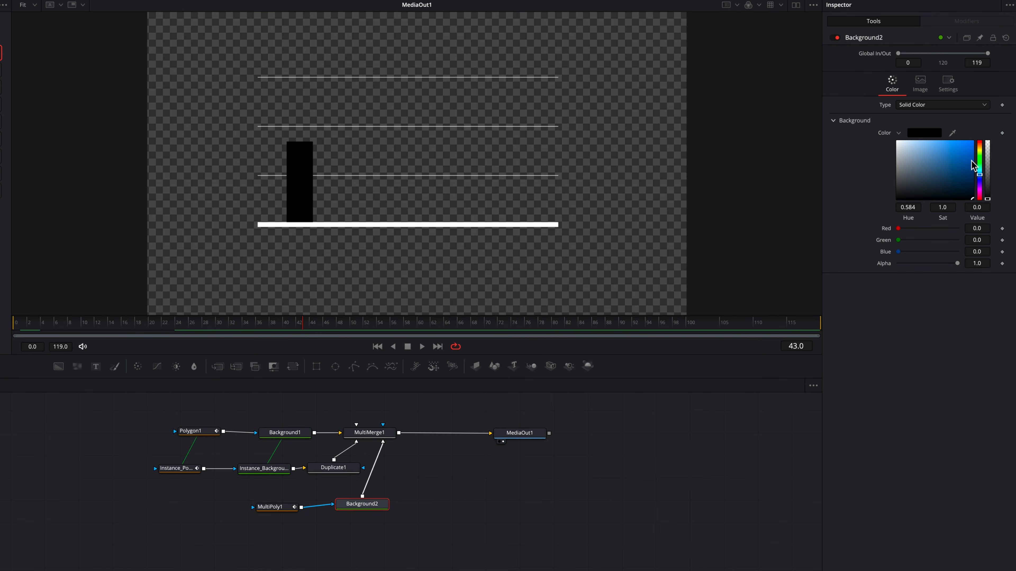
drag(982, 180, 980, 173)
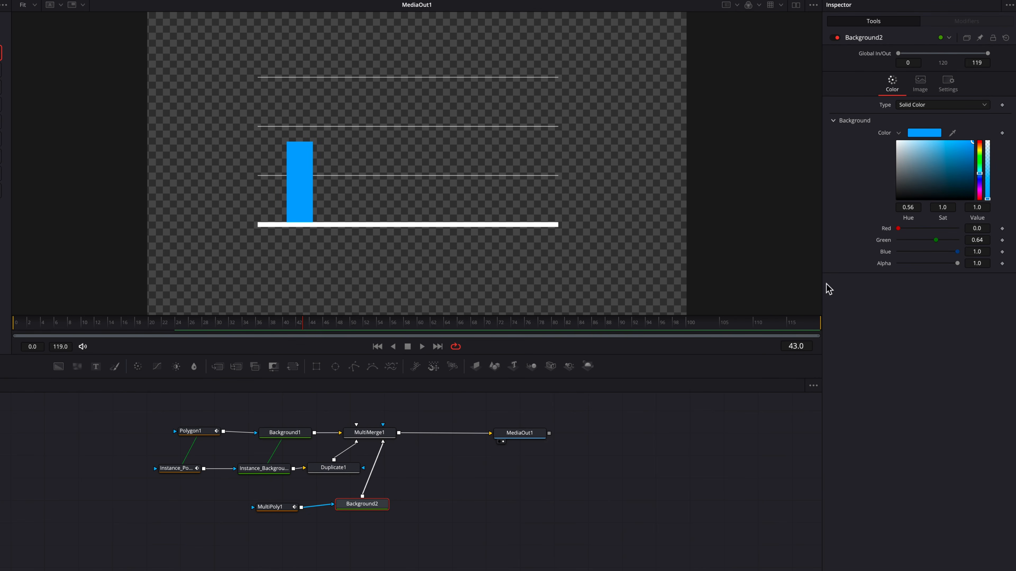
Duplicate Polygon 1 in MultiPoly1, set the copy's center X to 0.619, and raise its top point slightly above the middle grid line.
click(279, 508)
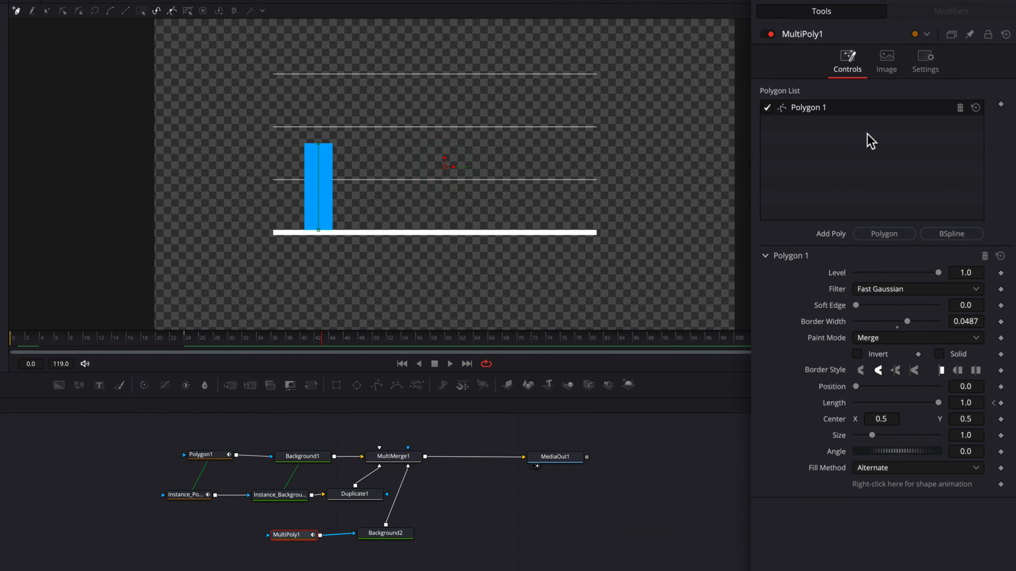
right_click(878, 114)
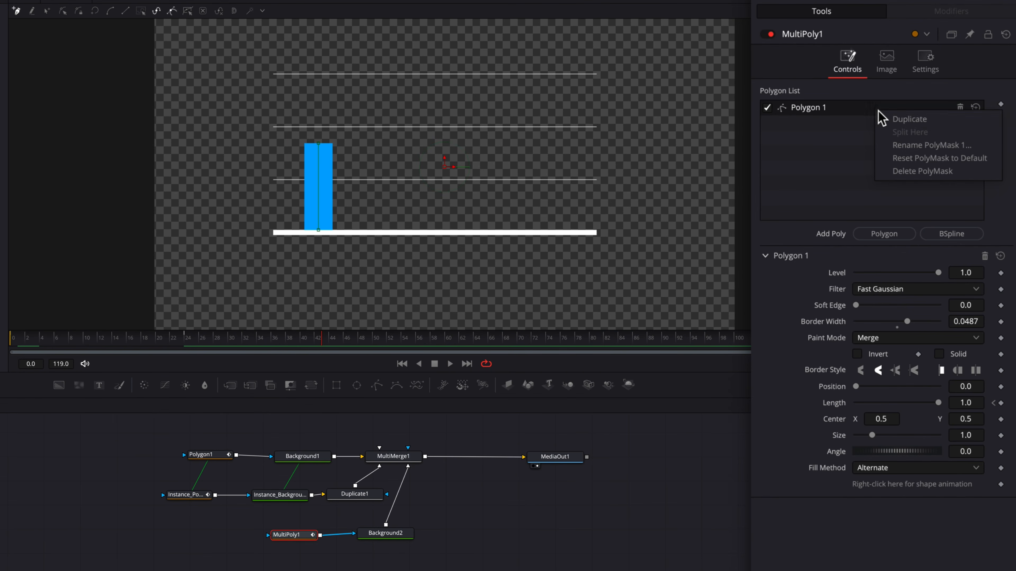
click(903, 124)
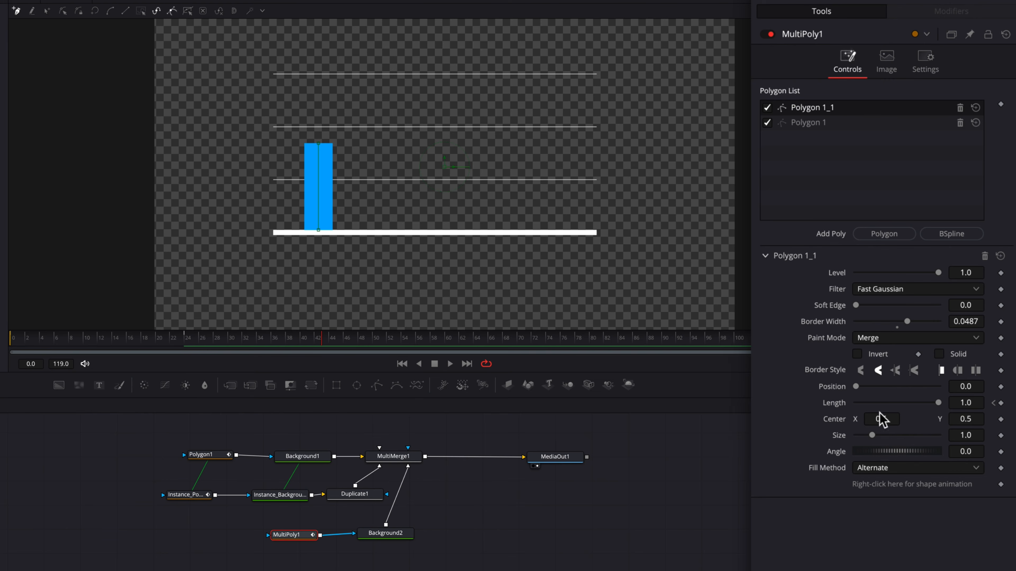
drag(879, 419, 928, 419)
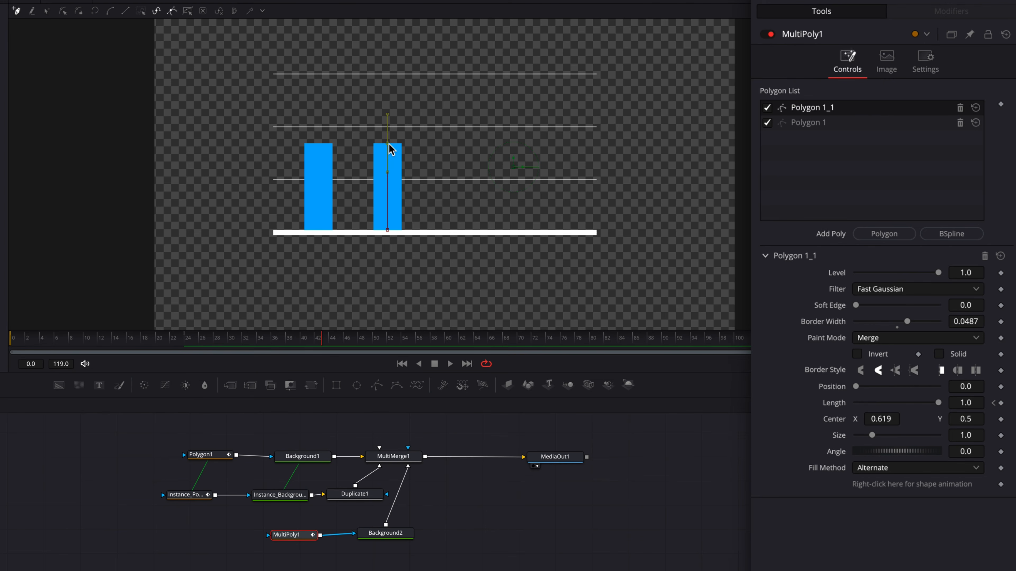
drag(389, 146, 392, 117)
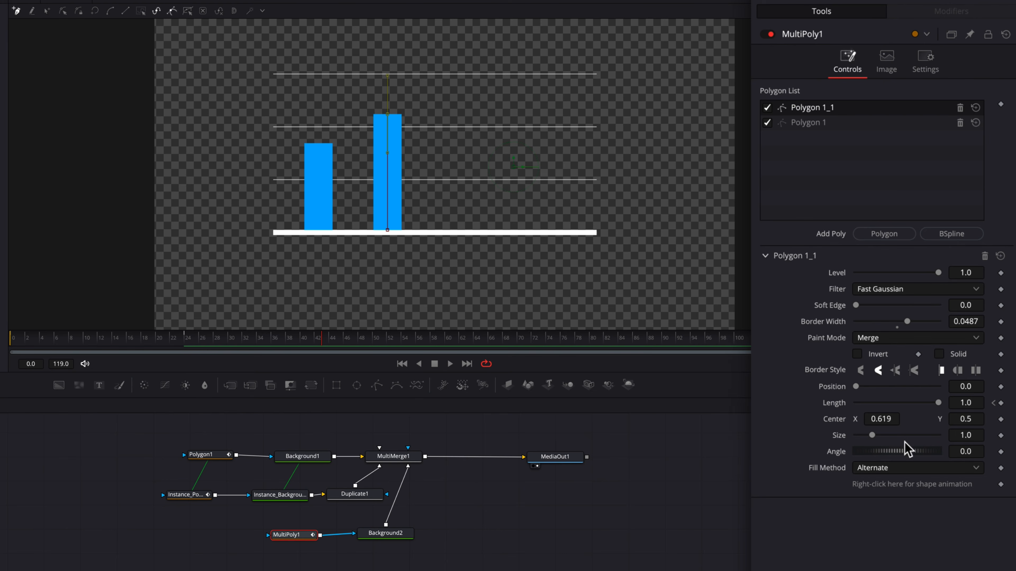
Duplicate Polygon 1_1, set the copy's center X to 0.746, and raise its top point to just below the top grid line.
right_click(878, 113)
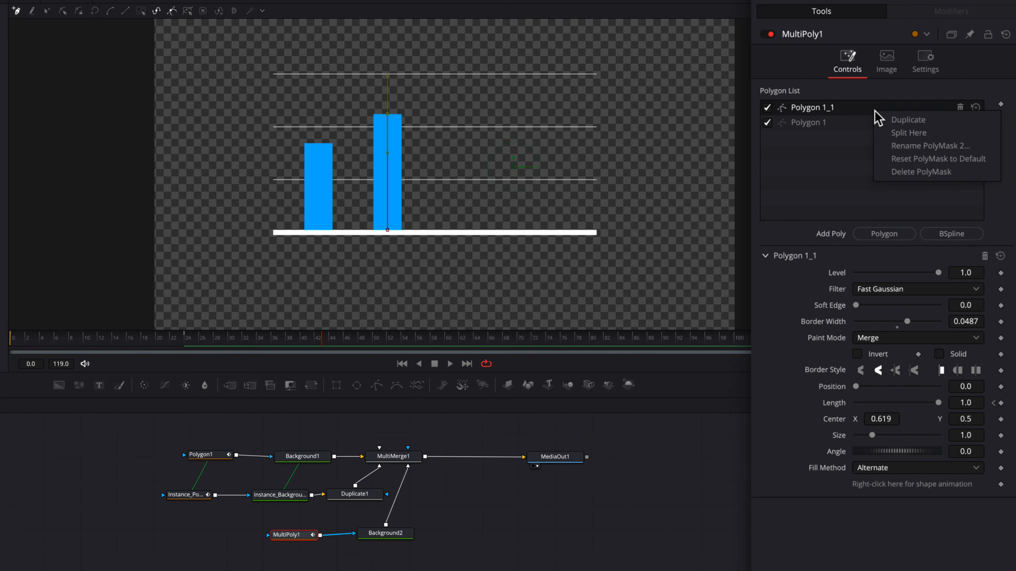
click(899, 120)
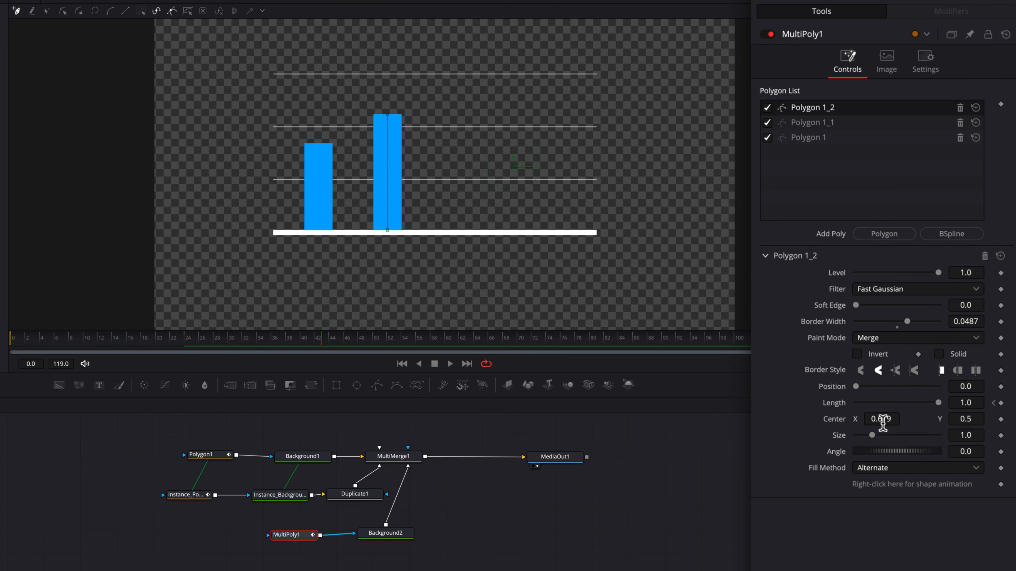
drag(881, 419, 932, 419)
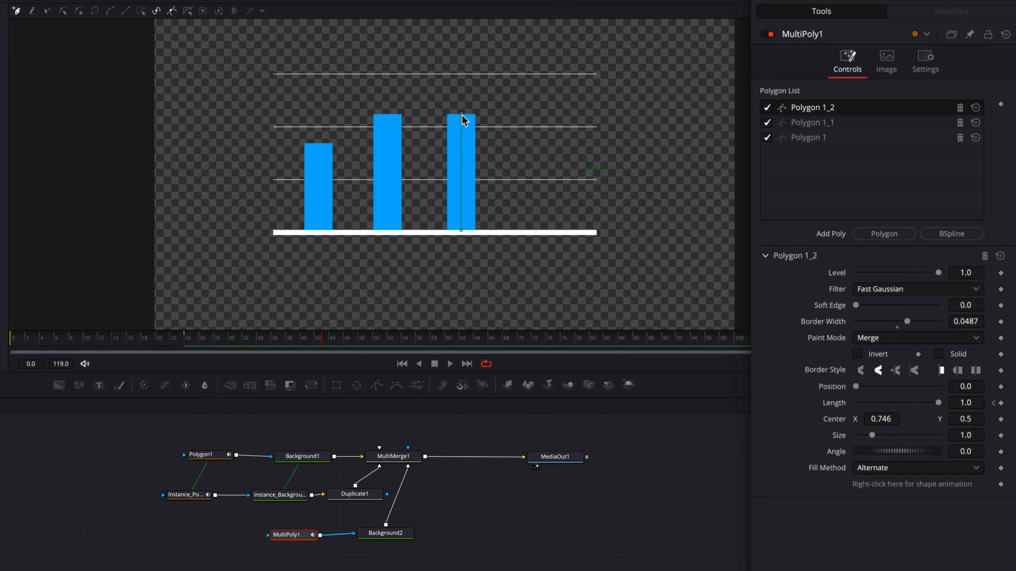
drag(462, 115, 462, 83)
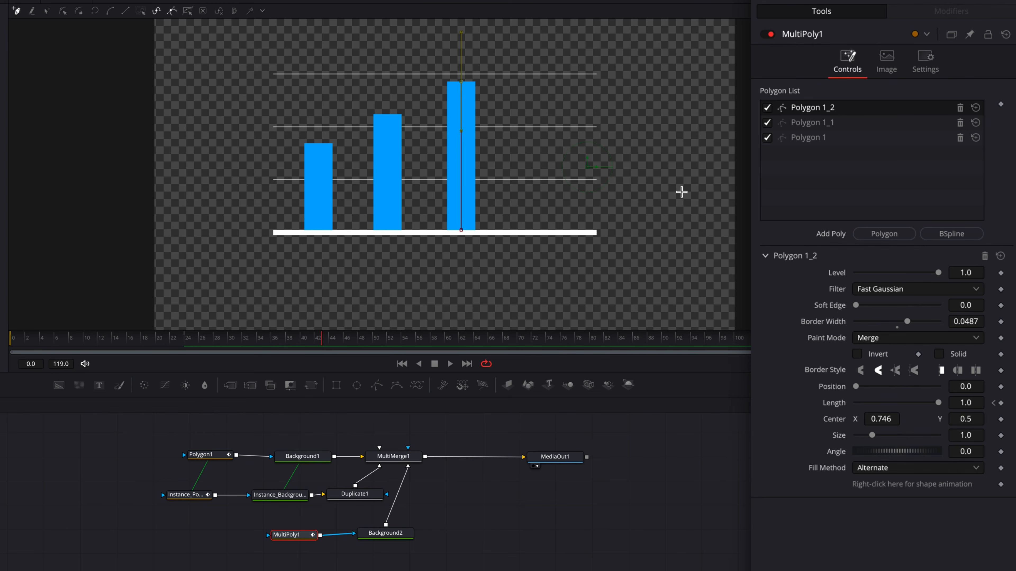
Duplicate Polygon 1_2, set the copy's center X to 0.88, and raise its top point above the top grid line.
right_click(852, 108)
click(882, 122)
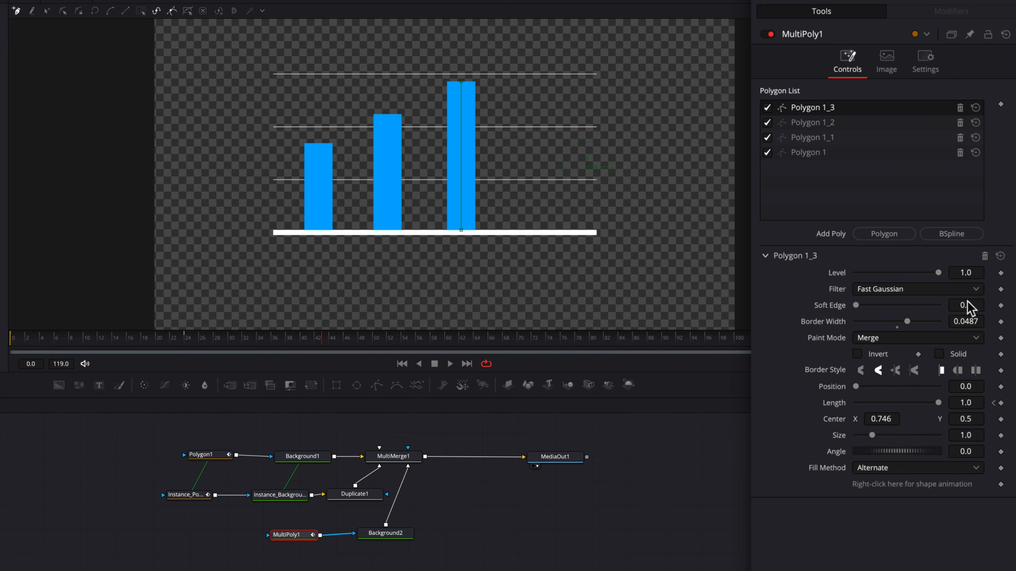
drag(881, 419, 929, 419)
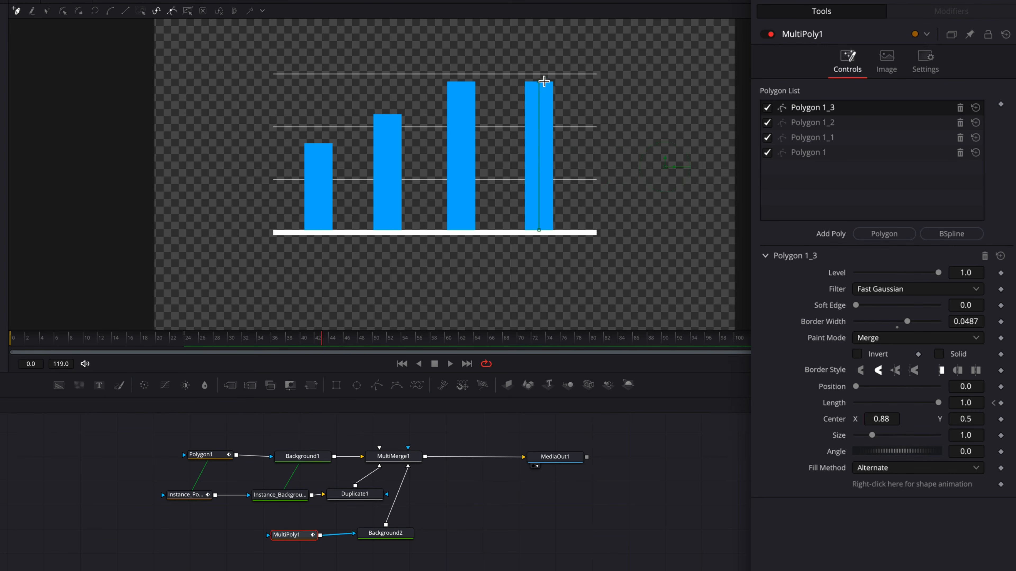
drag(540, 82, 540, 50)
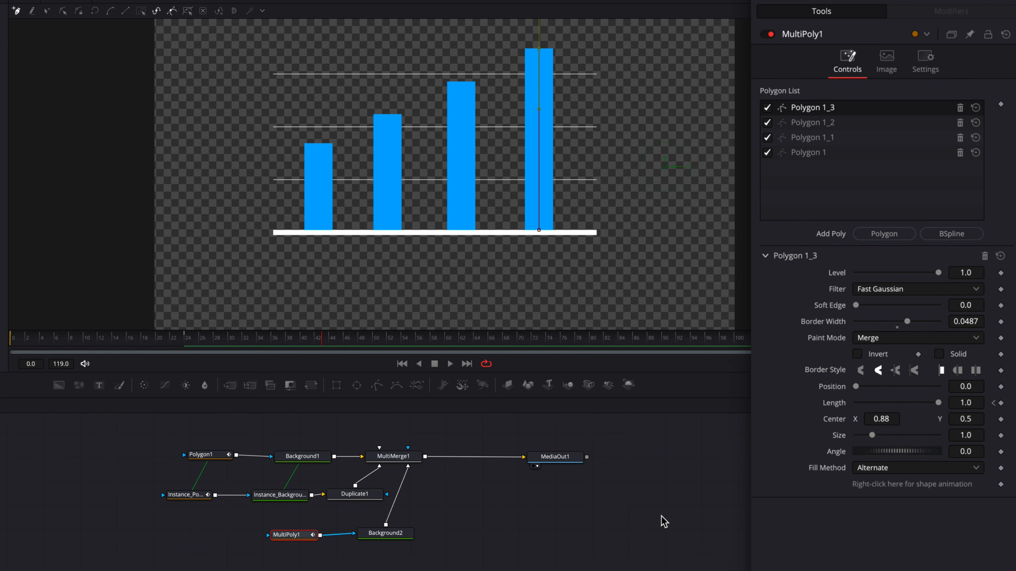
Play the four-bar growth animation from frame 0 and stop it at frame 56.
click(10, 339)
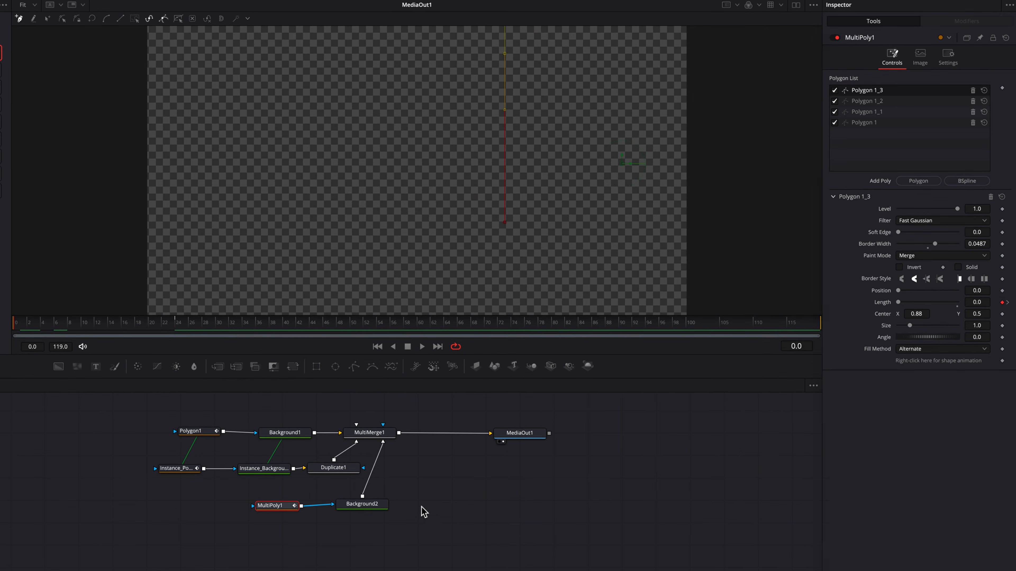
key(space)
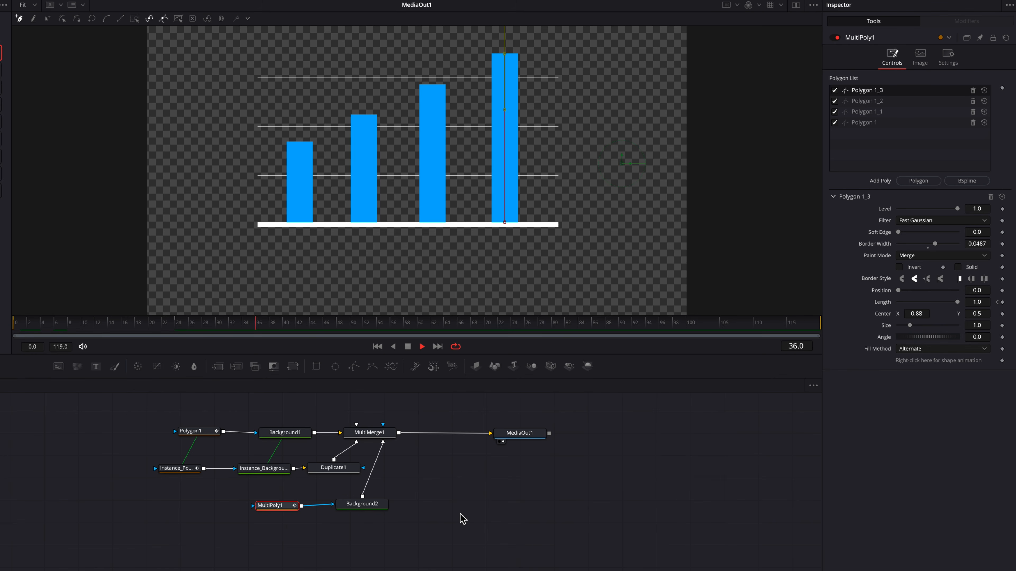
key(space)
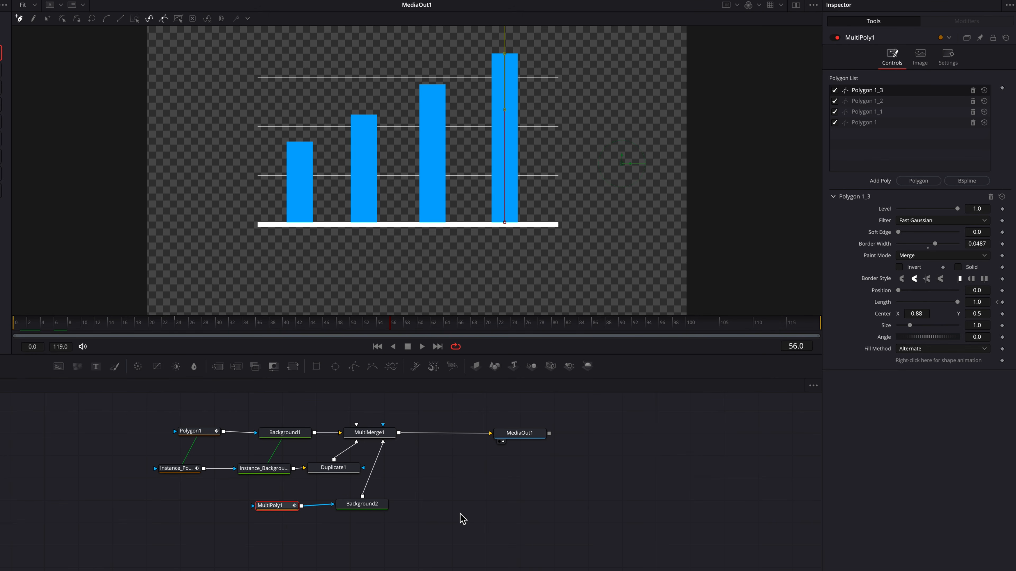
Go to frame 17, isolate the Polygon 1_1 Length curve in the spline editor, and shift both its keyframes about 5 frames later.
click(141, 327)
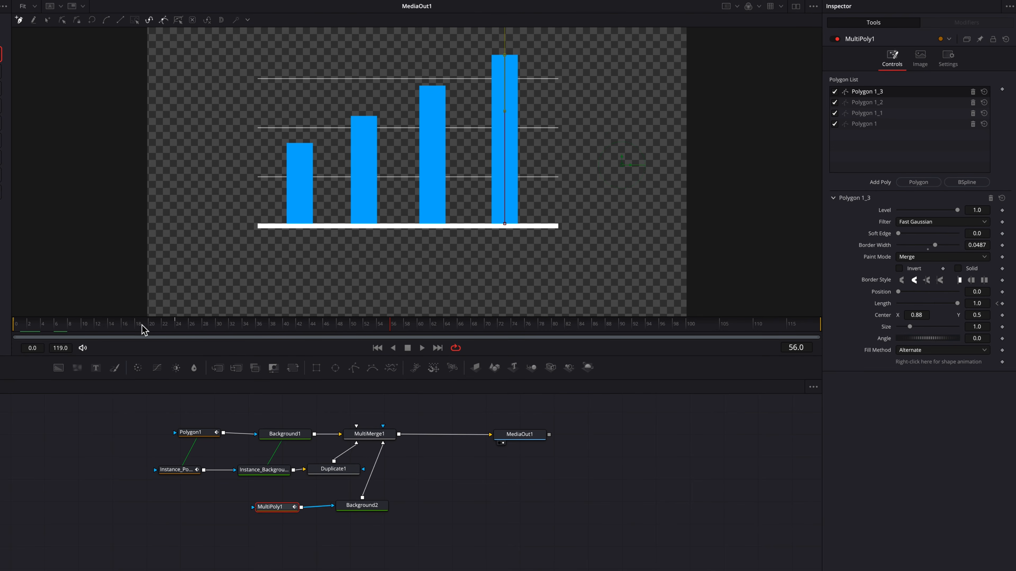
drag(138, 345, 131, 345)
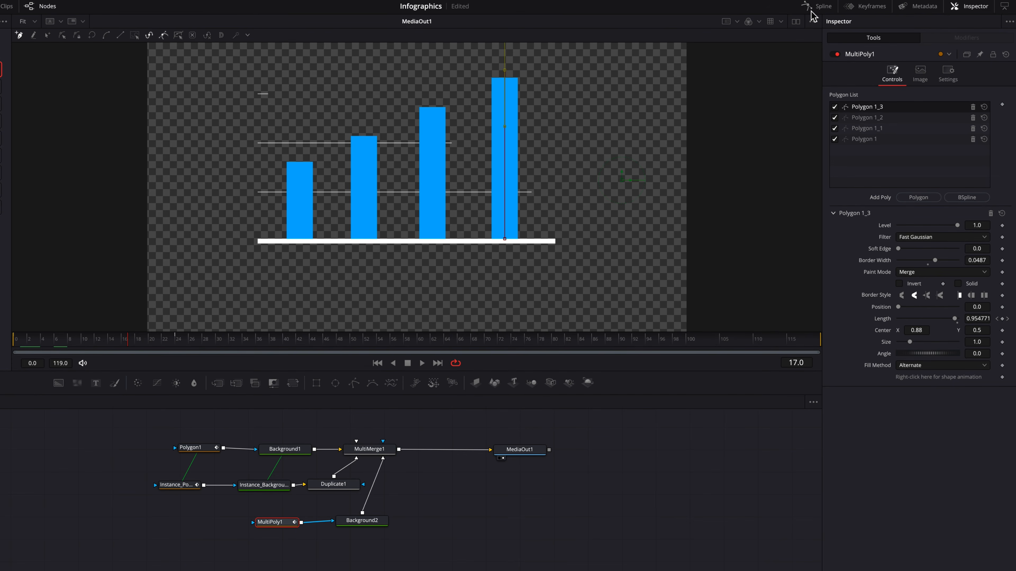
click(818, 6)
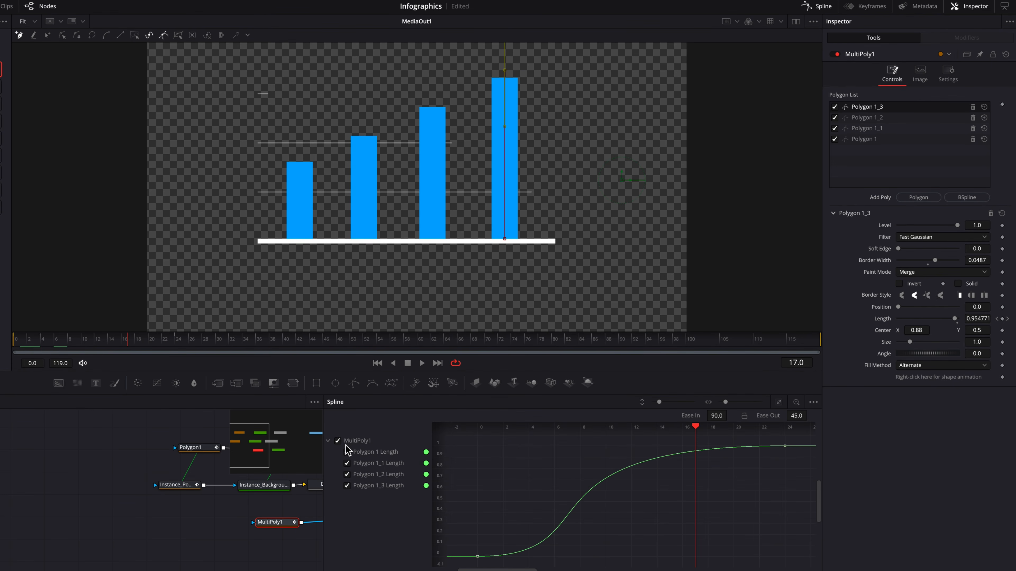
click(337, 440)
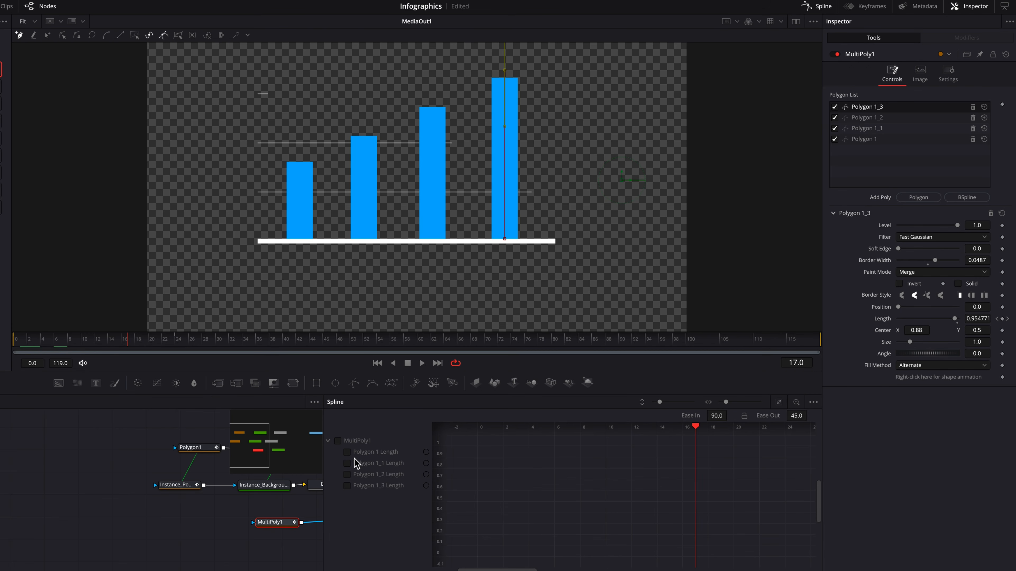
click(347, 464)
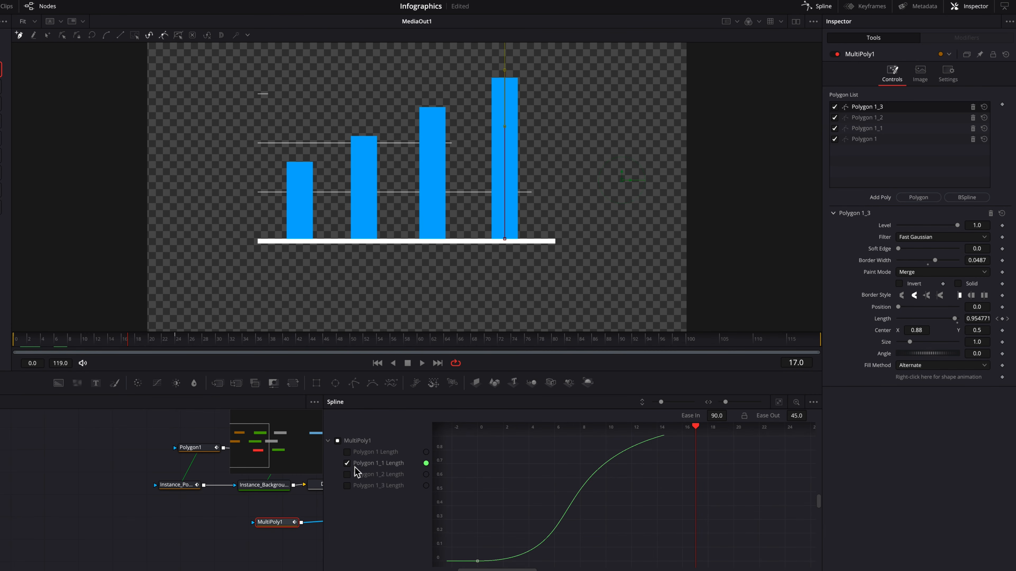
click(778, 403)
drag(457, 440, 815, 567)
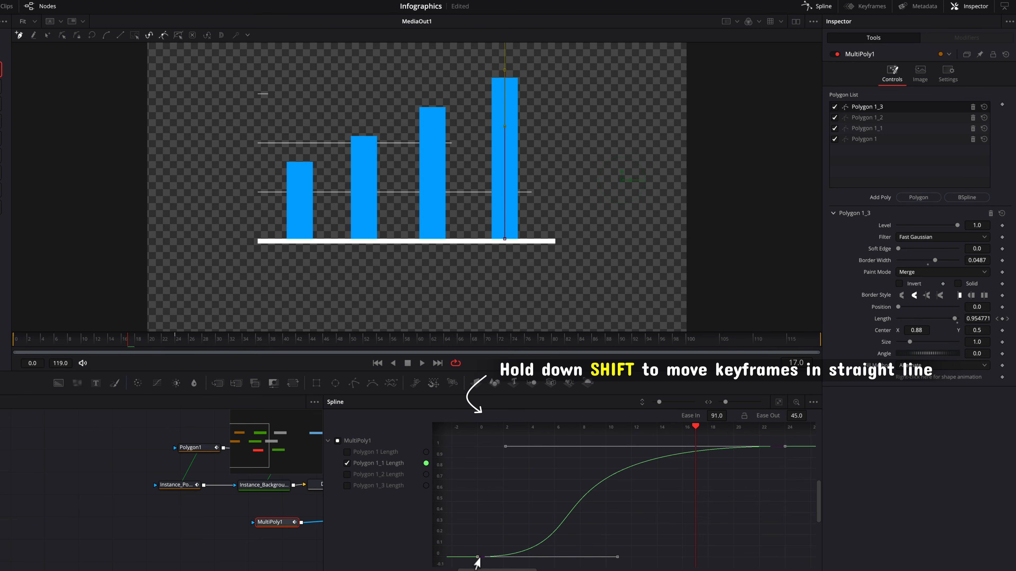
drag(478, 559, 540, 558)
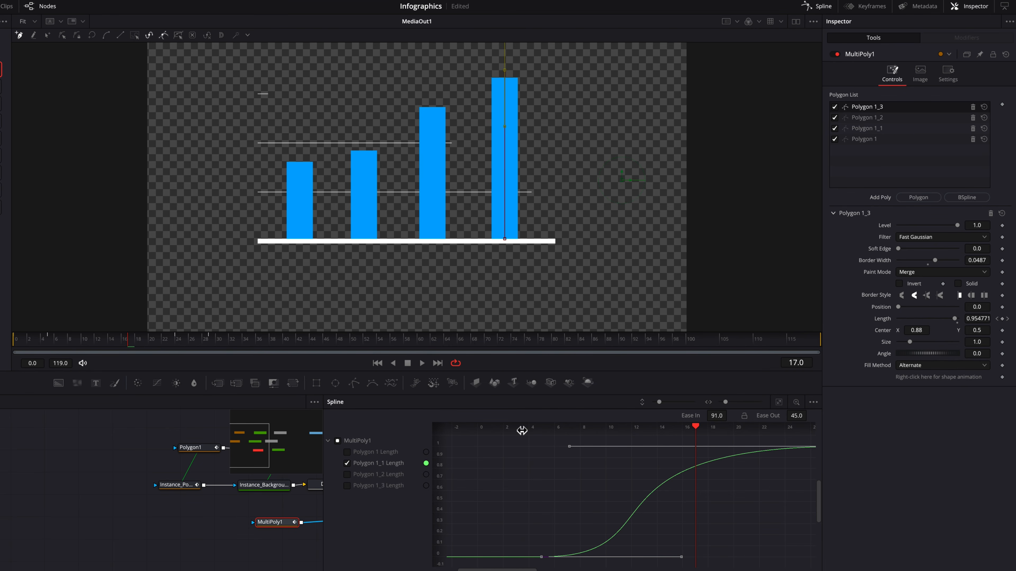
Show only the Polygon 1_2 Length curve and shift both its keyframes about 10 frames later, keeping their values level.
click(347, 464)
click(347, 474)
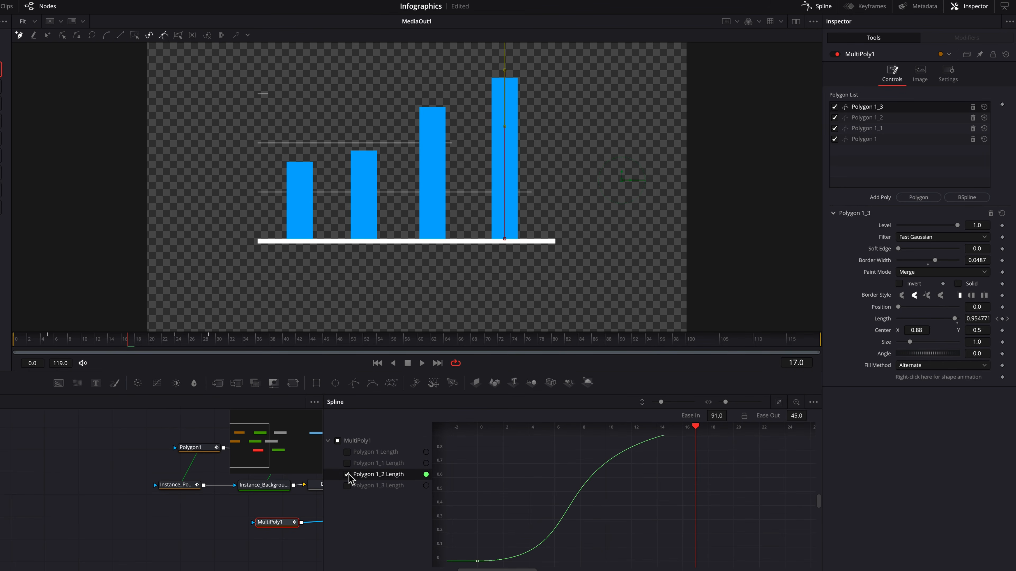
click(779, 403)
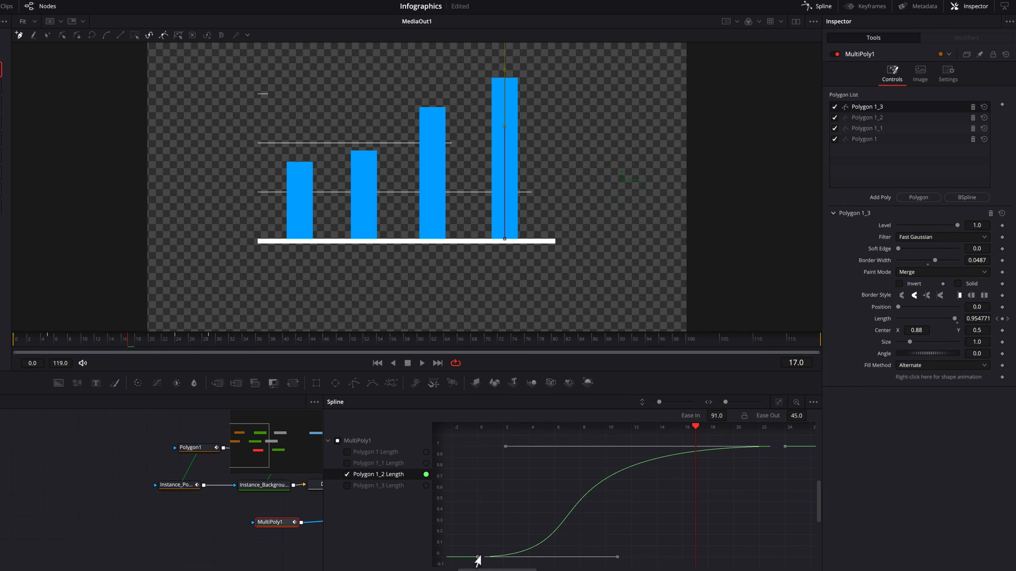
drag(477, 557, 604, 558)
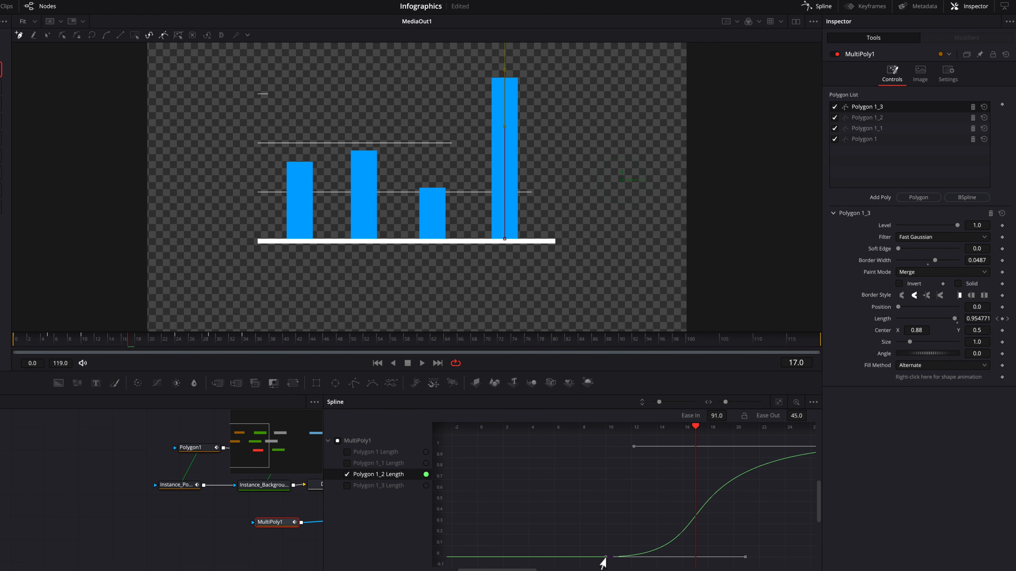
Show only the Polygon 1_3 Length curve, shift both its keyframes about 15 frames later, and close the spline editor.
click(347, 474)
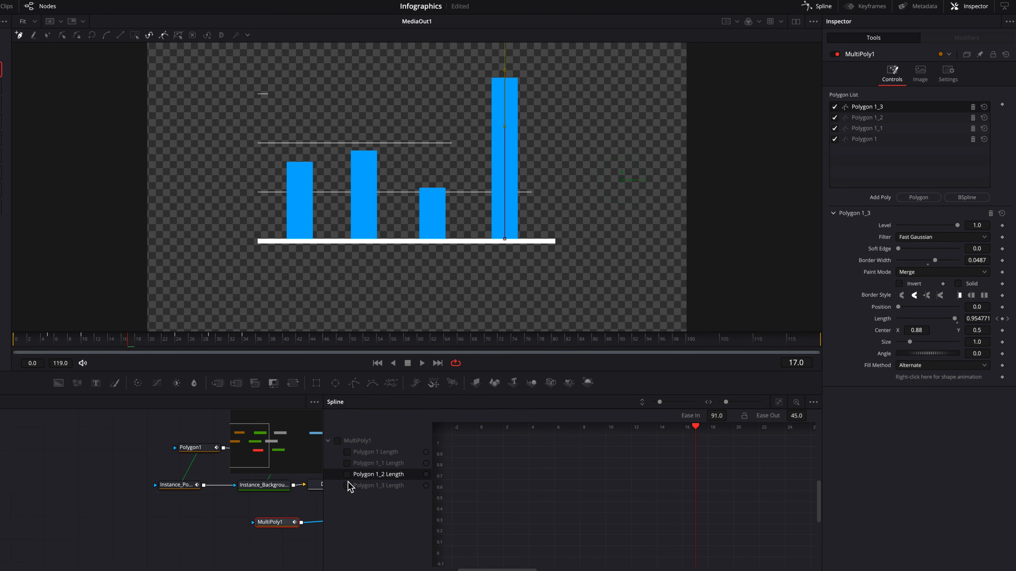
click(346, 485)
click(779, 403)
drag(460, 446, 659, 568)
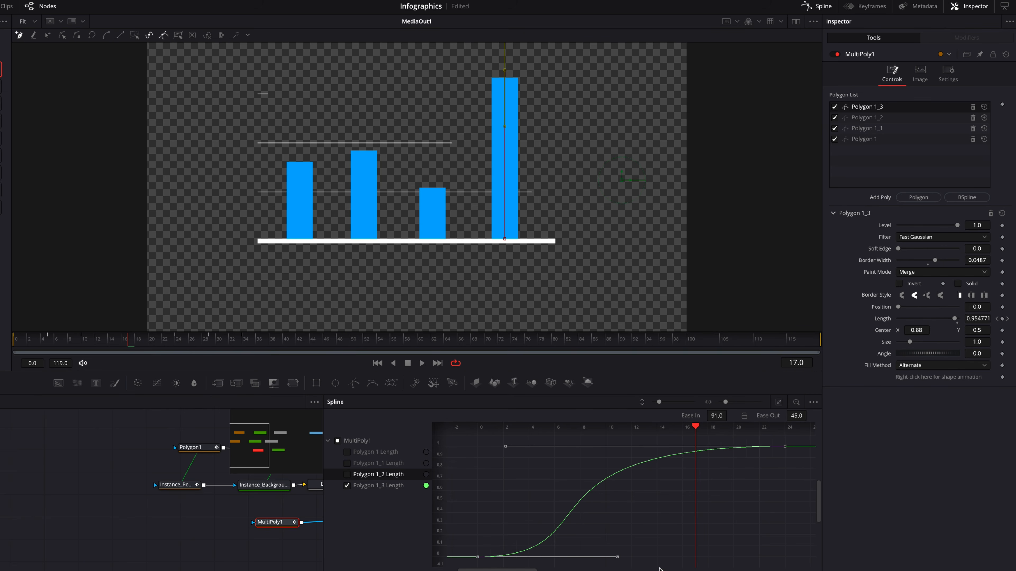
drag(477, 557, 665, 561)
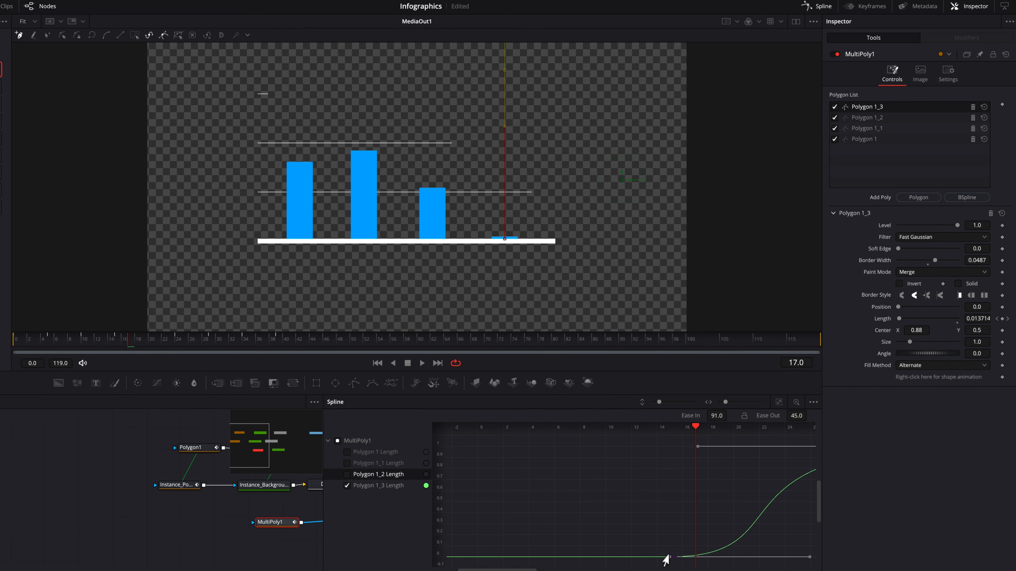
click(818, 6)
Play the staggered bar animation from frame 0, stop it at frame 65, and replay it from the start.
drag(47, 344, 12, 347)
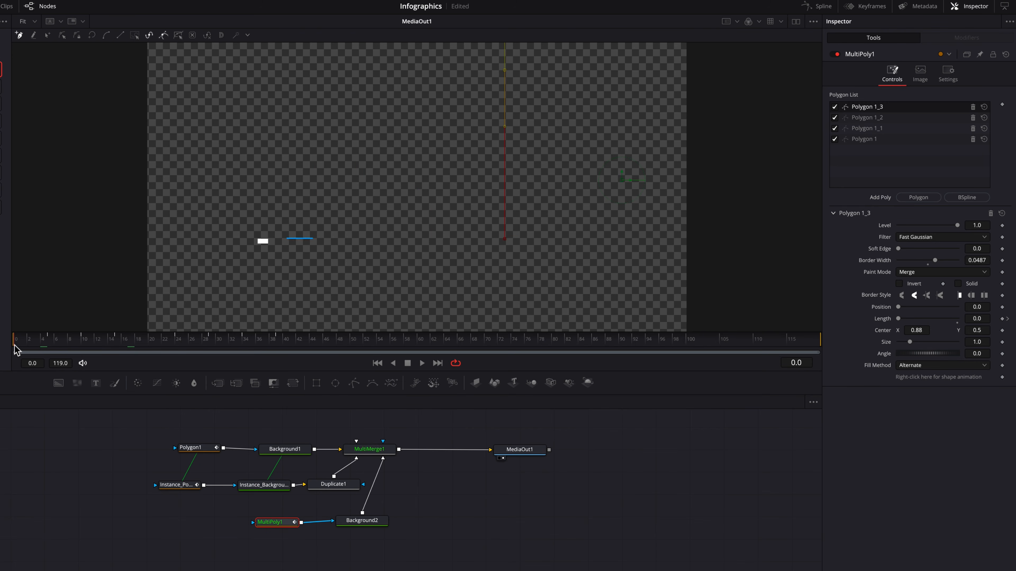
key(space)
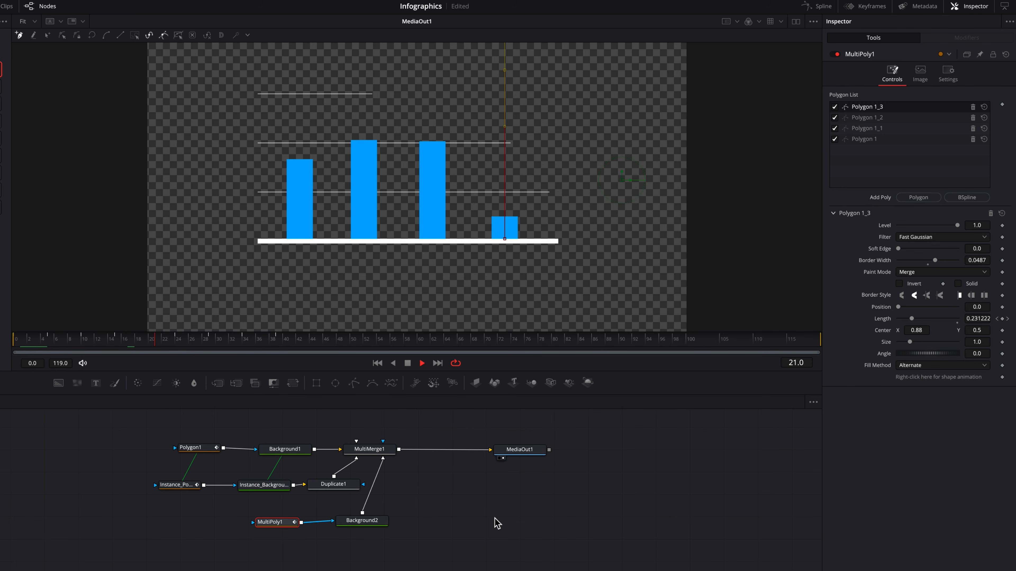
key(space)
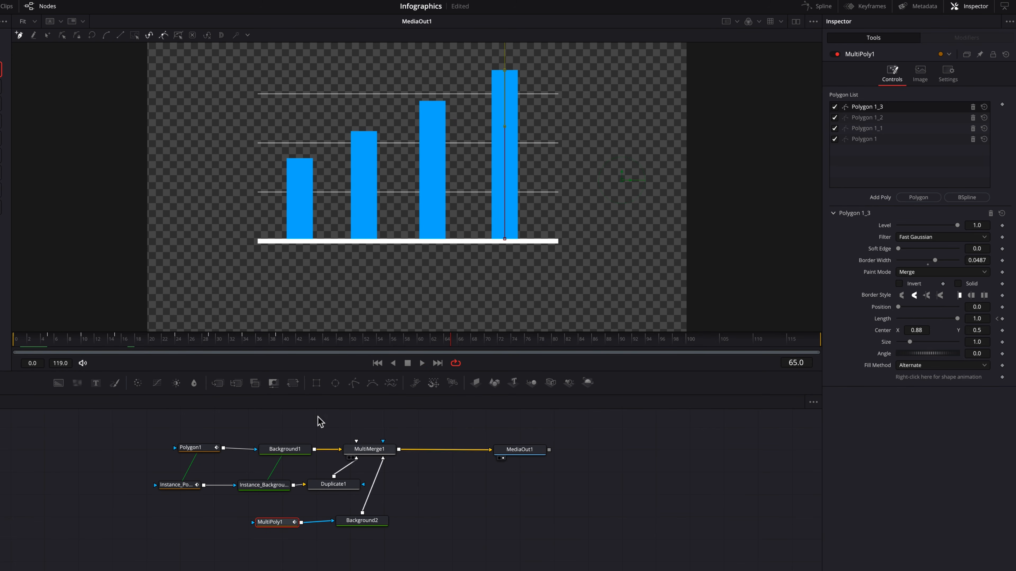
drag(45, 347, 14, 349)
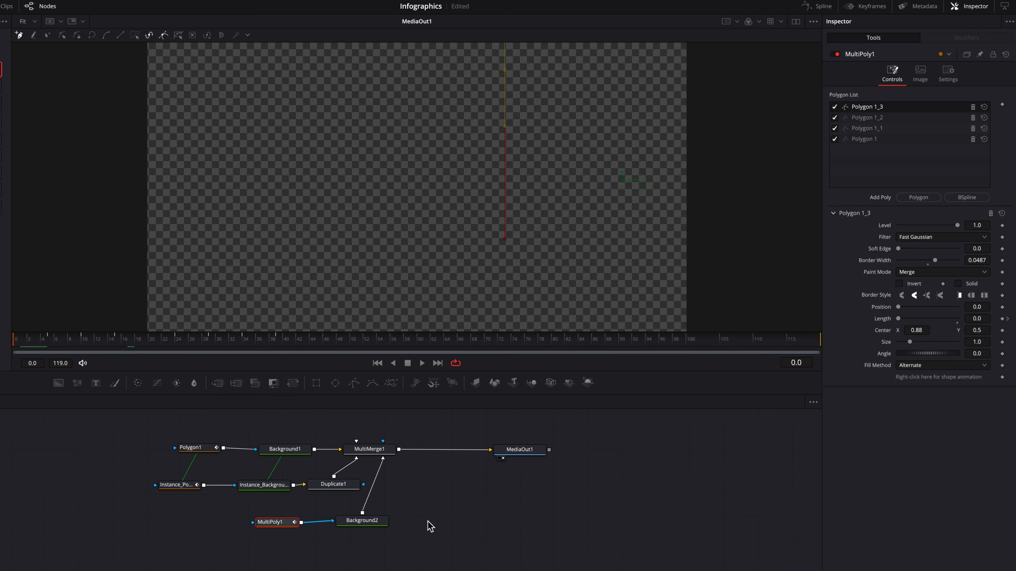
key(space)
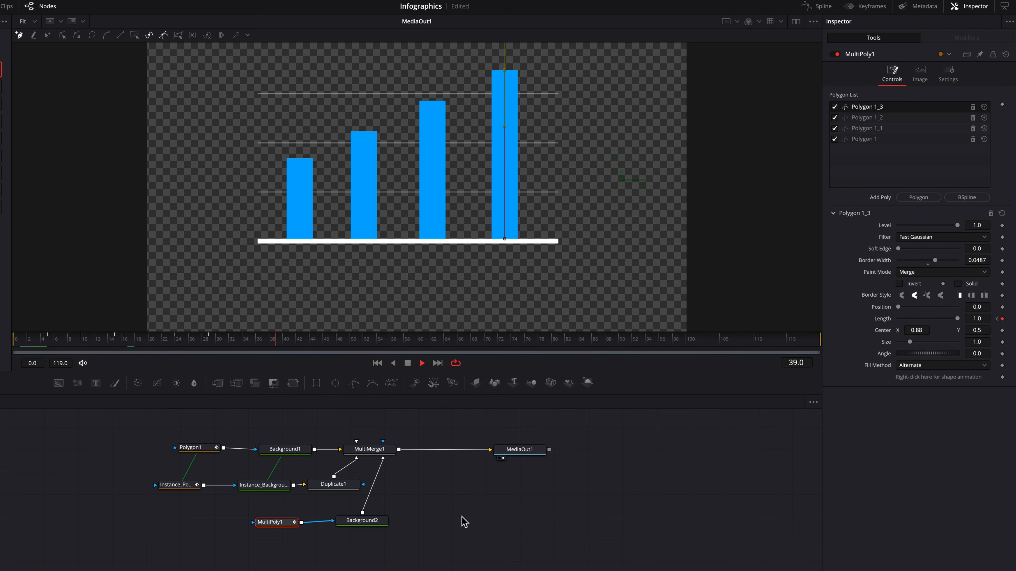